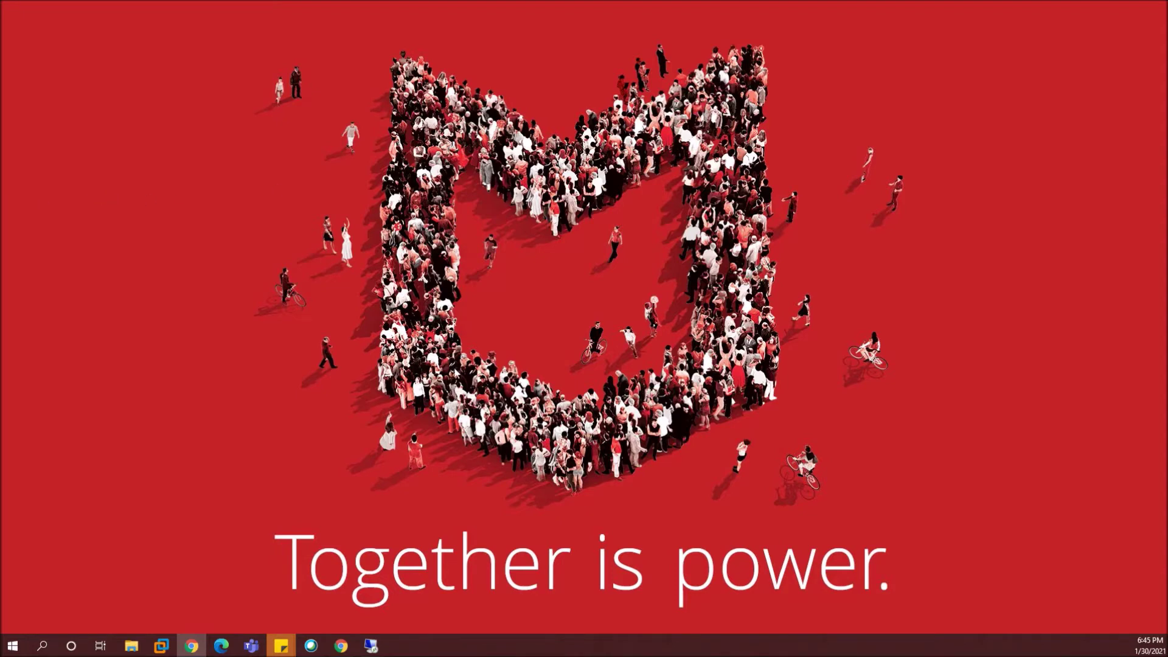
# - Restore the Remote Desktop session from the taskbar to show the server's desktop
pyautogui.click(370, 645)
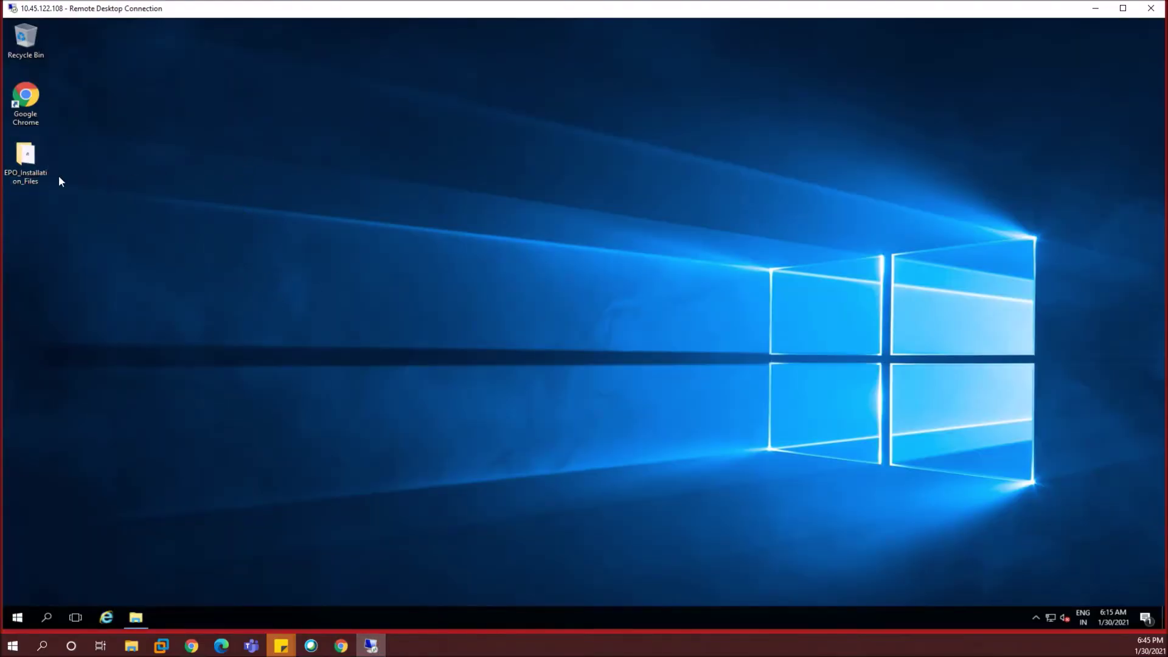
pyautogui.doubleClick(34, 160)
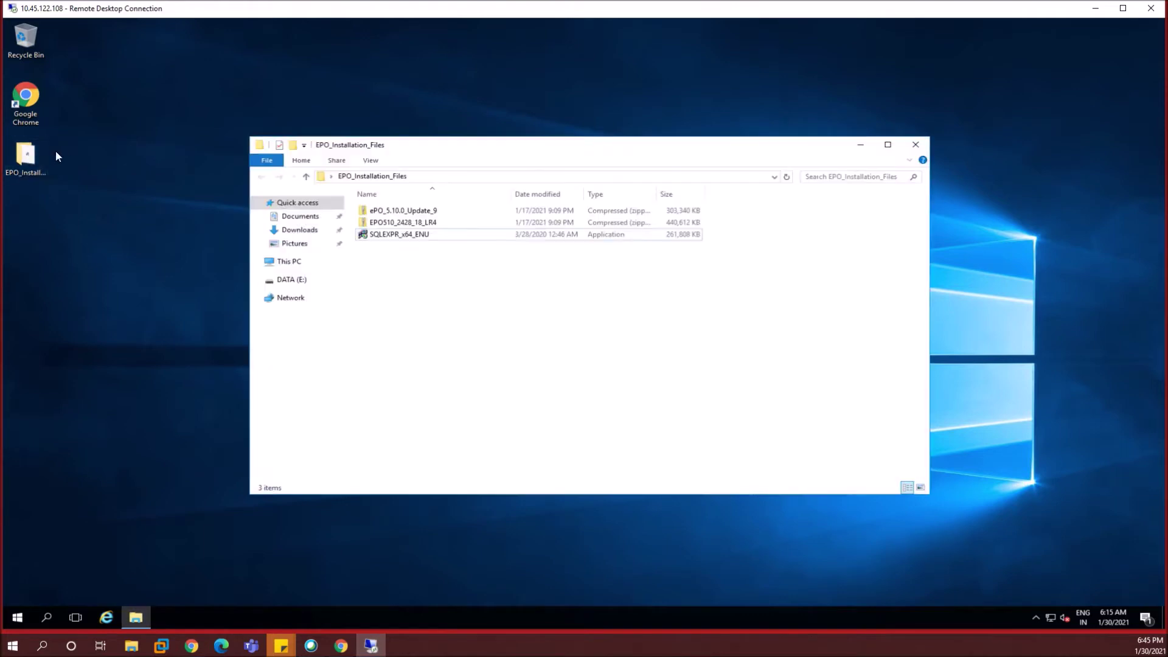
pyautogui.click(397, 238)
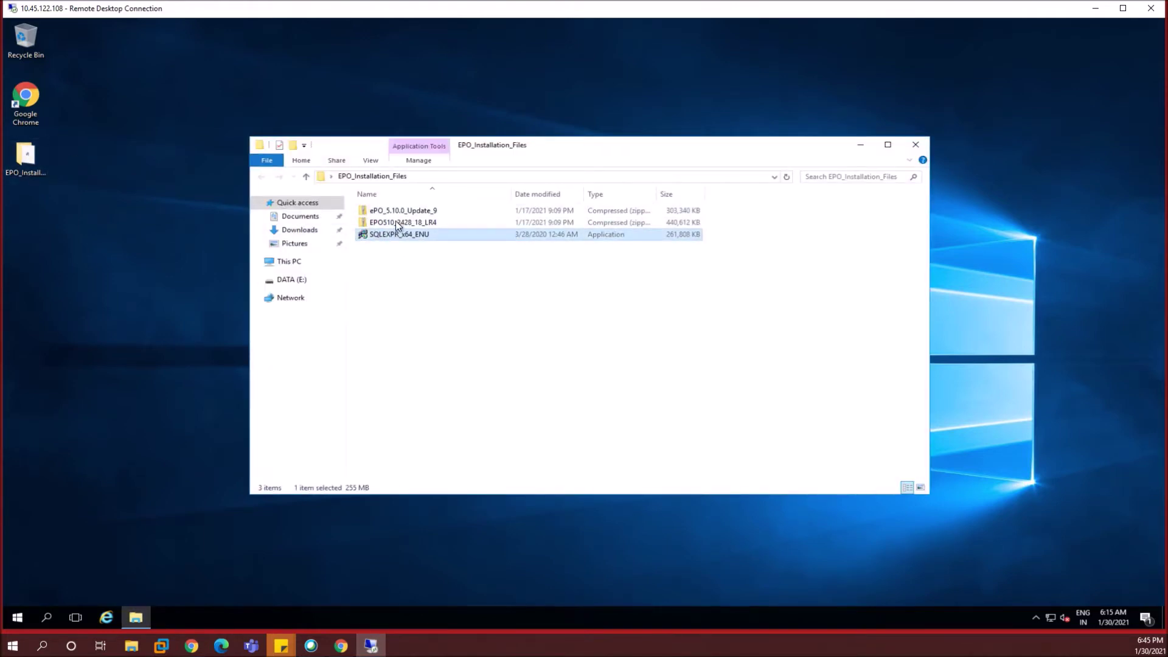
pyautogui.click(395, 221)
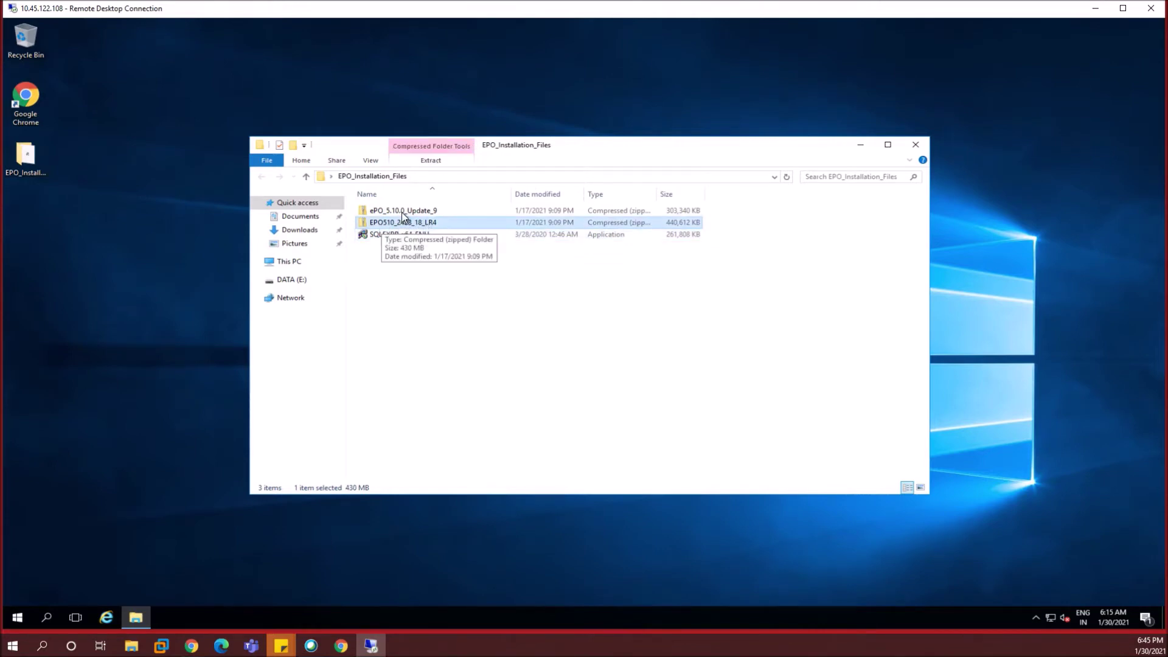
pyautogui.click(402, 212)
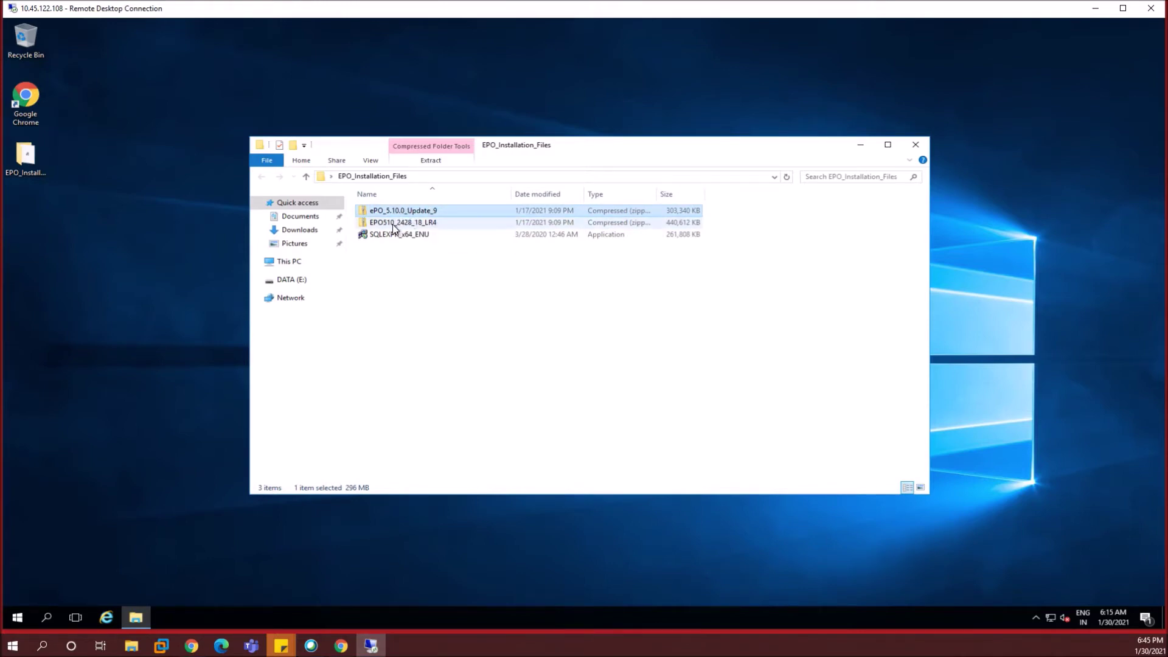
pyautogui.click(392, 224)
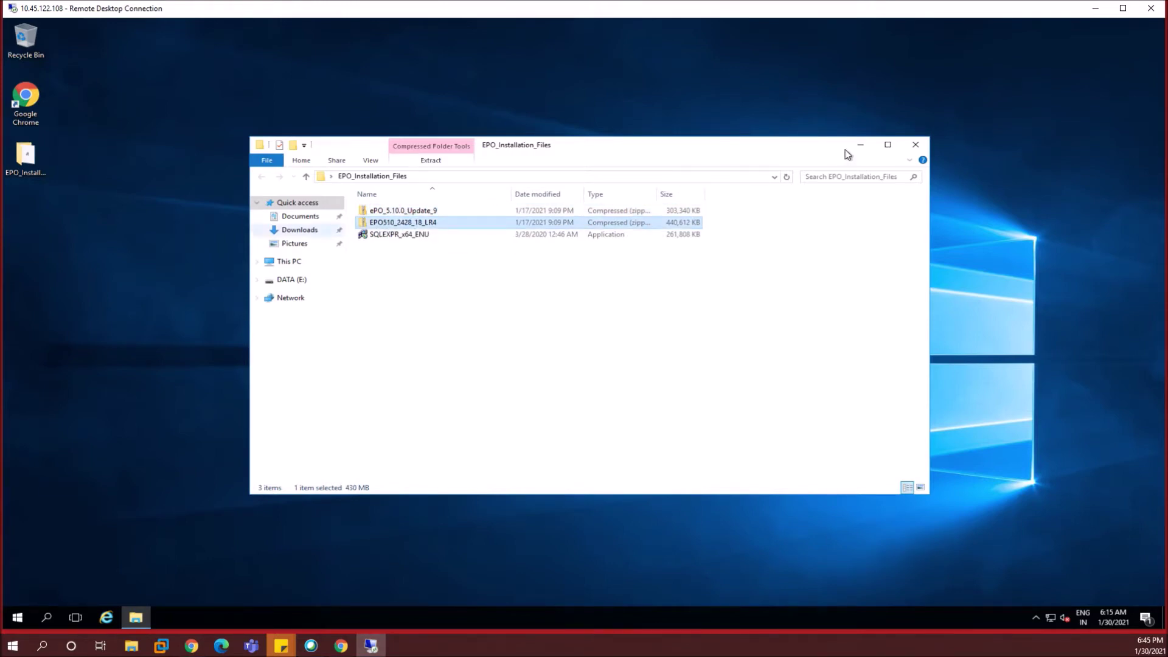
pyautogui.press('super+d')
pyautogui.click(30, 98)
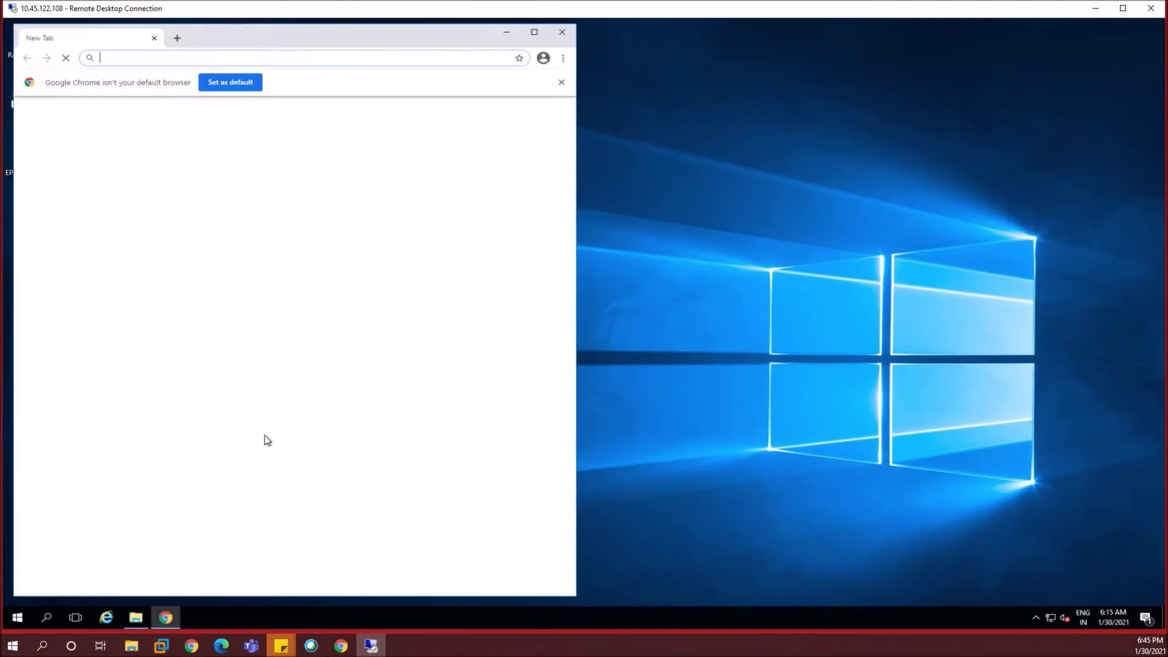
# - Maximize Chrome, search for 'product downloads', and open the My Products - McAfee result
pyautogui.doubleClick(422, 32)
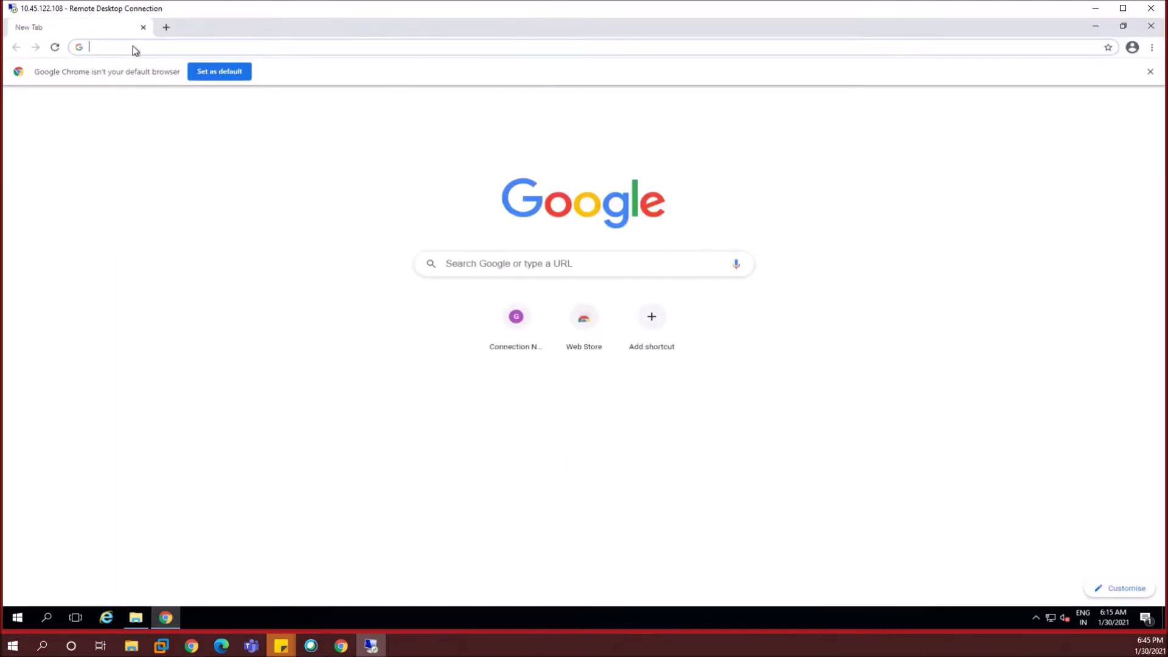
pyautogui.click(133, 46)
pyautogui.write('product')
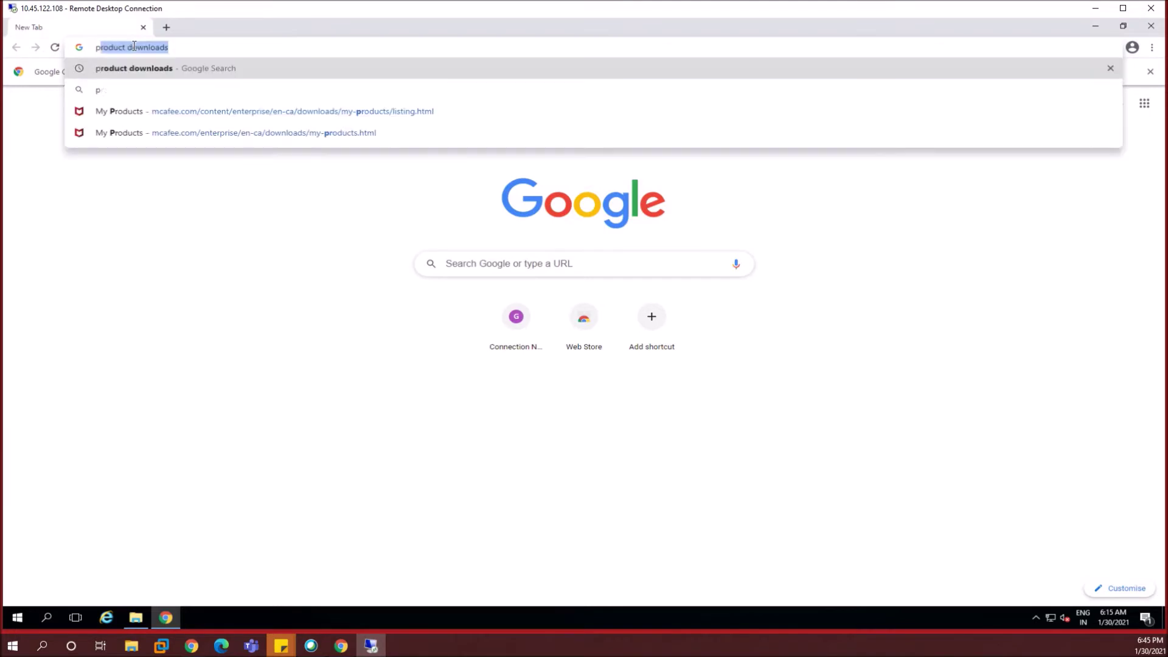
pyautogui.write(' downloads')
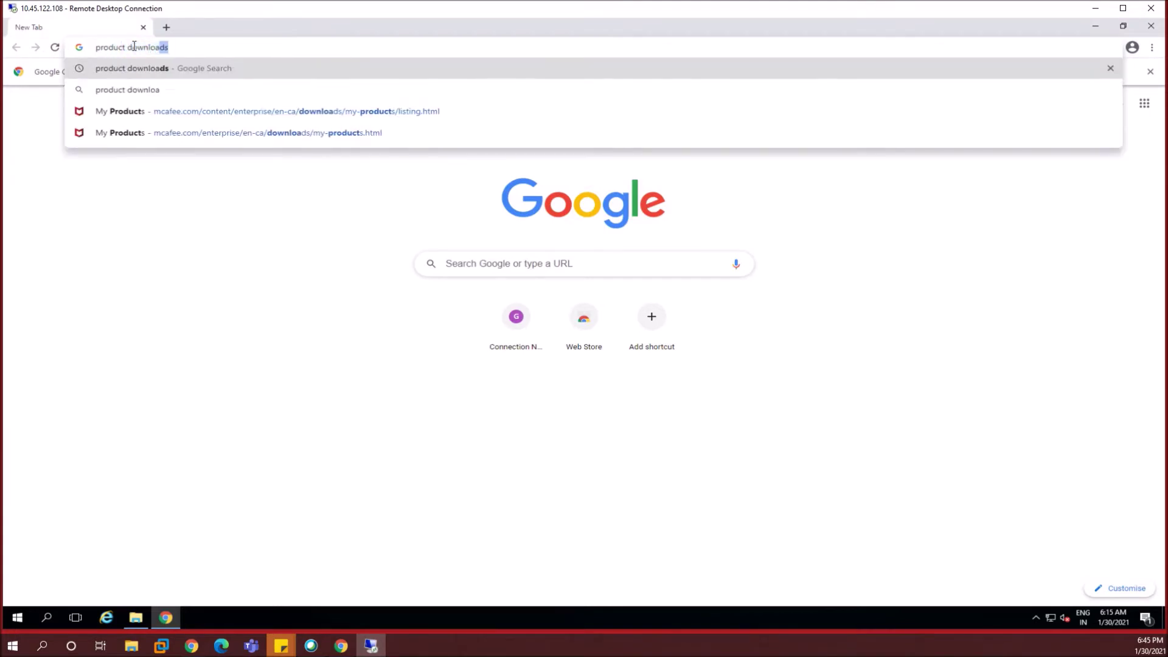
pyautogui.press('Return')
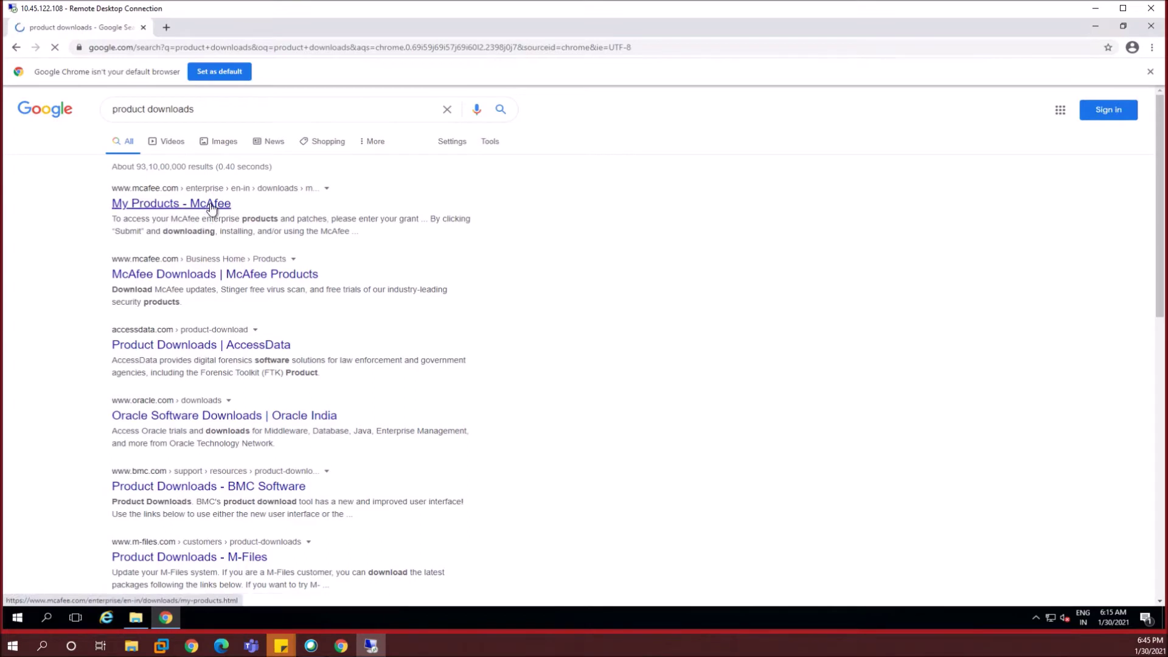
pyautogui.click(187, 193)
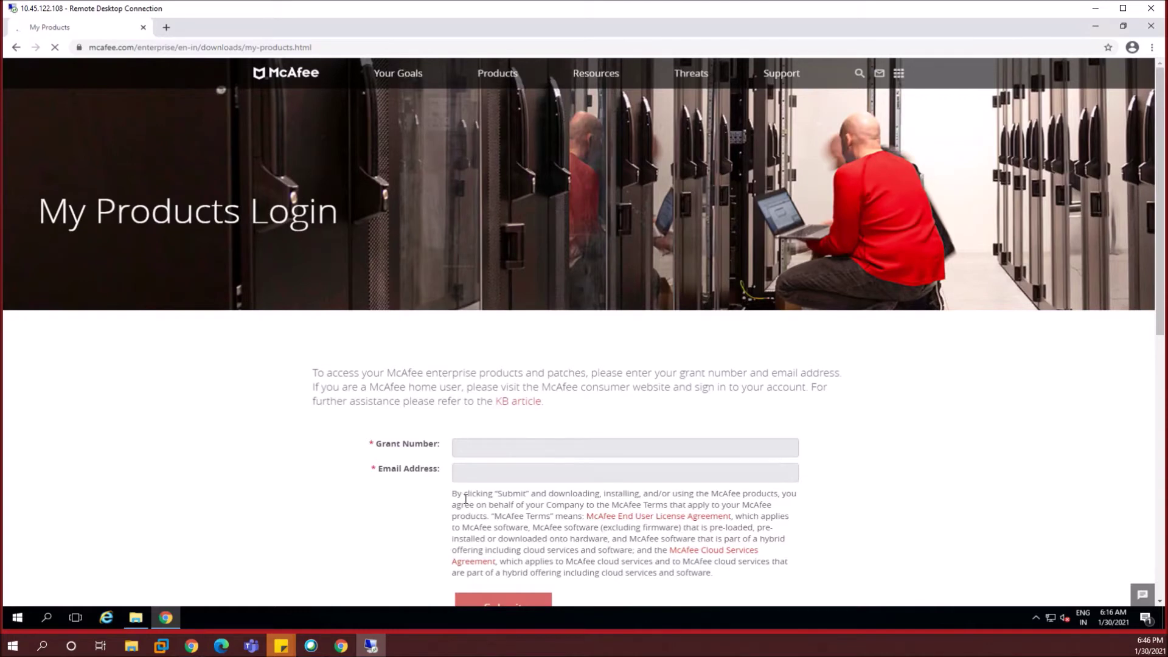
# - Run SQLEXPR_x64_ENU from EPO_Installation_Files and extract its setup files to the default folder
pyautogui.click(1094, 27)
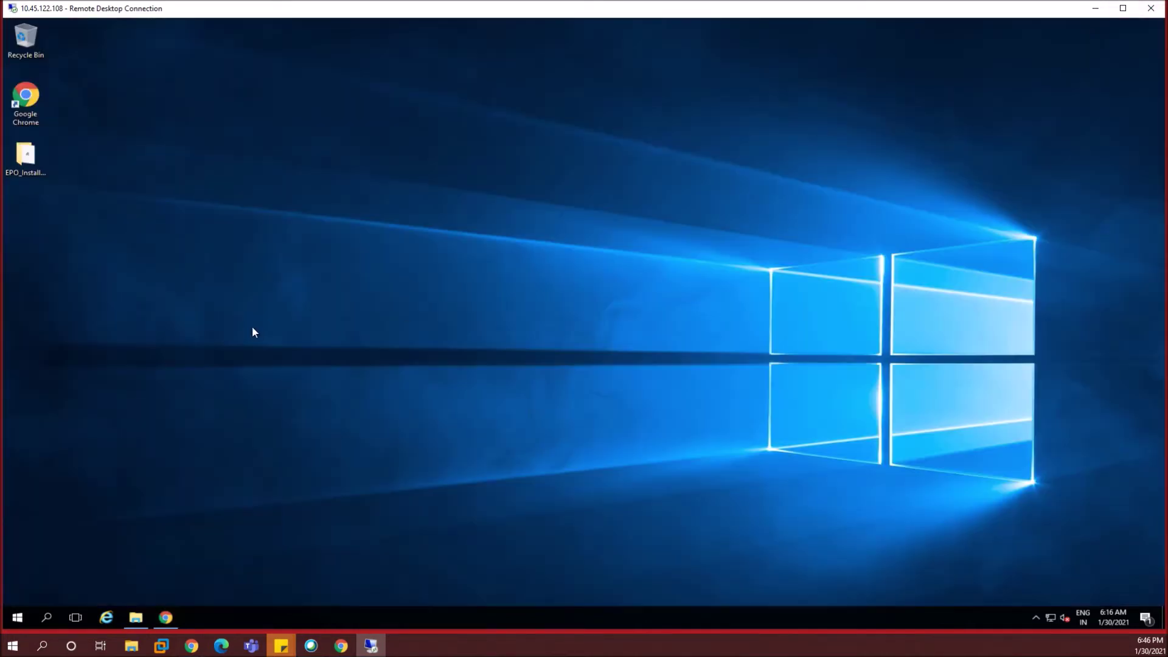
pyautogui.doubleClick(27, 157)
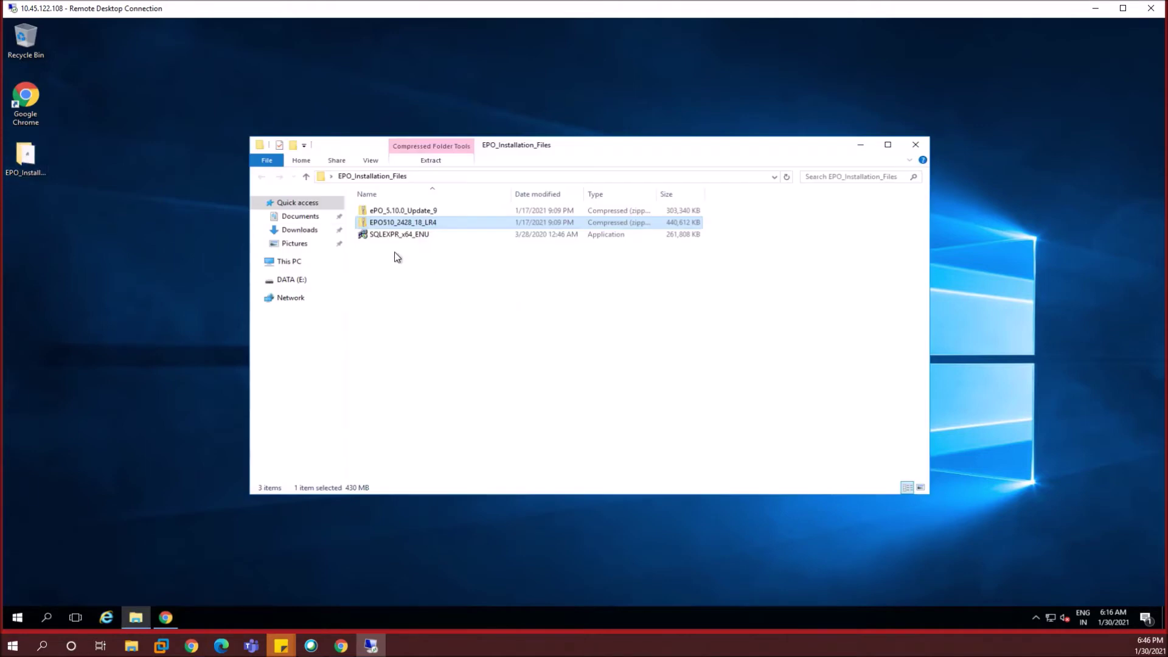
pyautogui.click(422, 237)
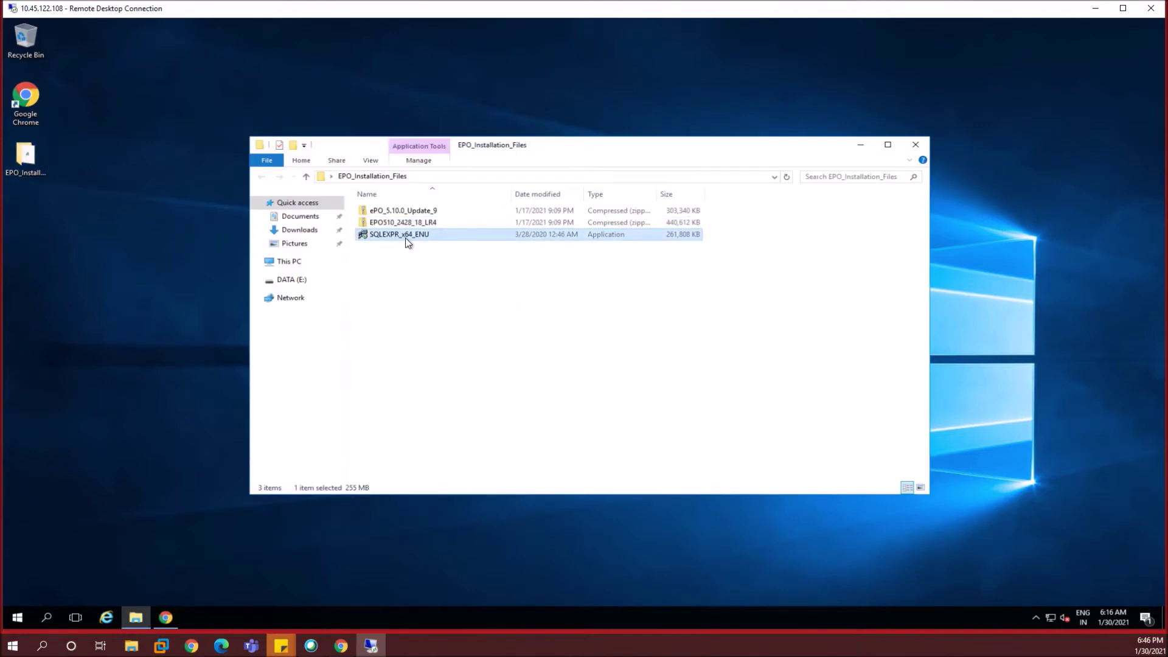
pyautogui.doubleClick(408, 241)
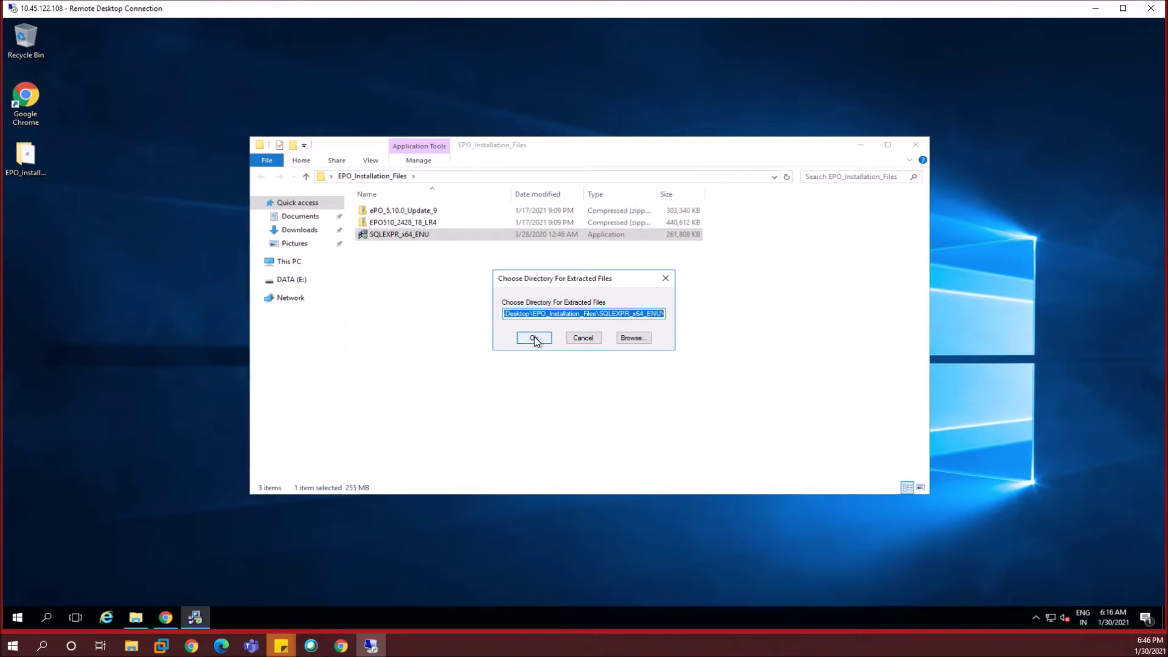
pyautogui.click(534, 338)
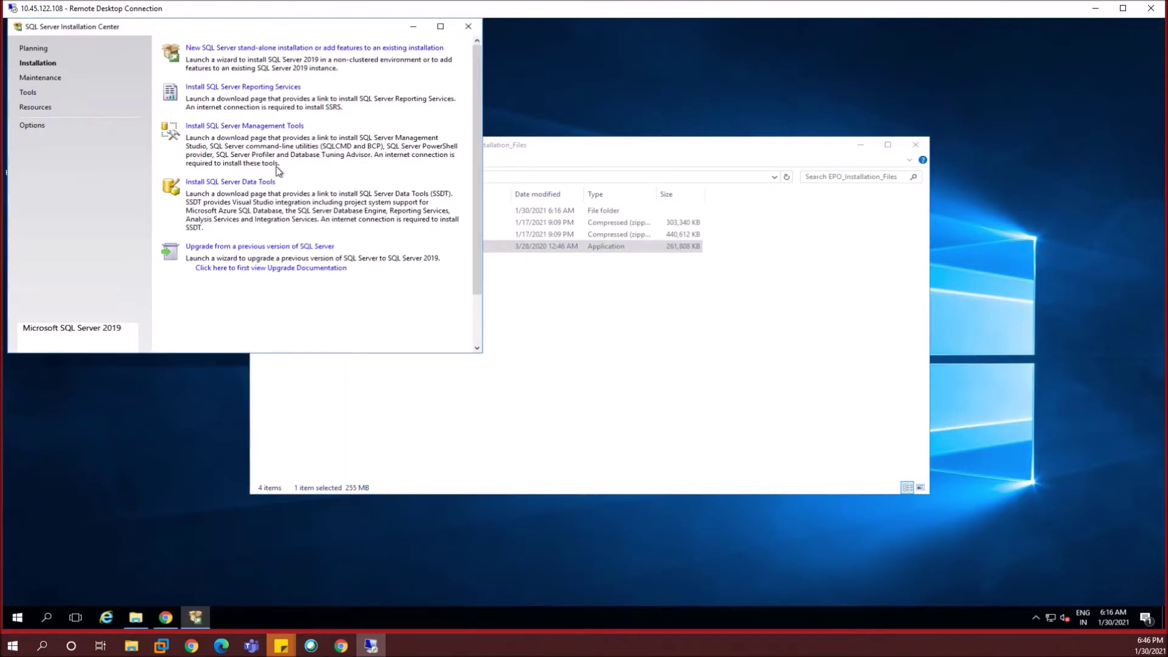
# - Start a new SQL Server stand-alone installation from the Installation Center
pyautogui.moveTo(262, 26); pyautogui.dragTo(291, 42)
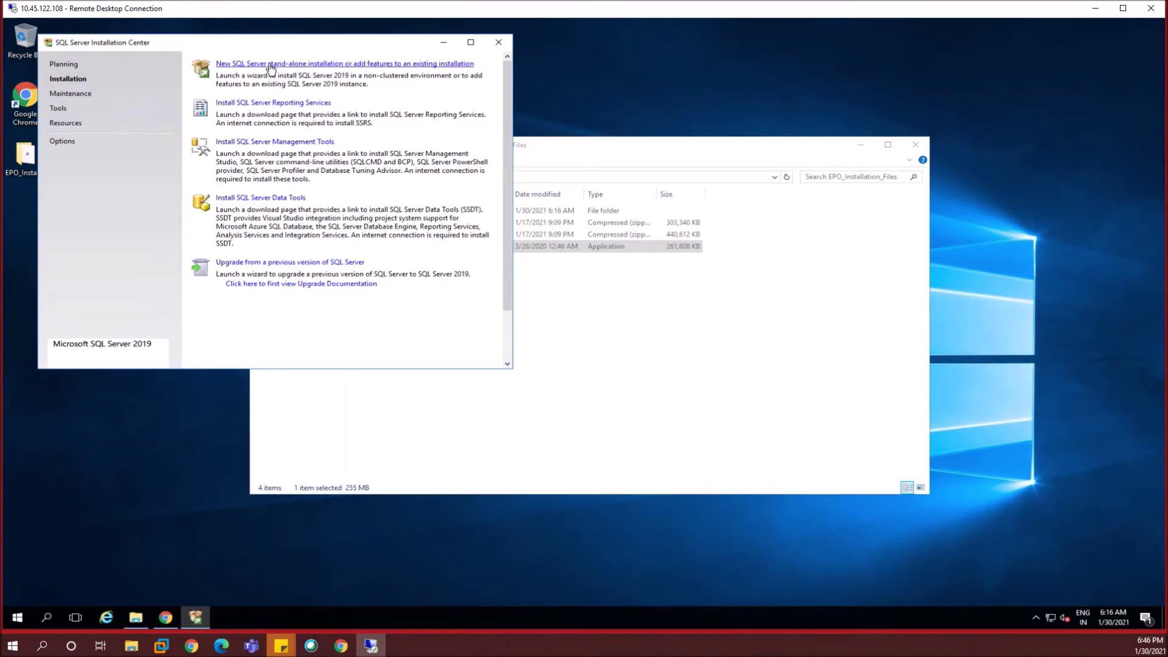
pyautogui.click(363, 66)
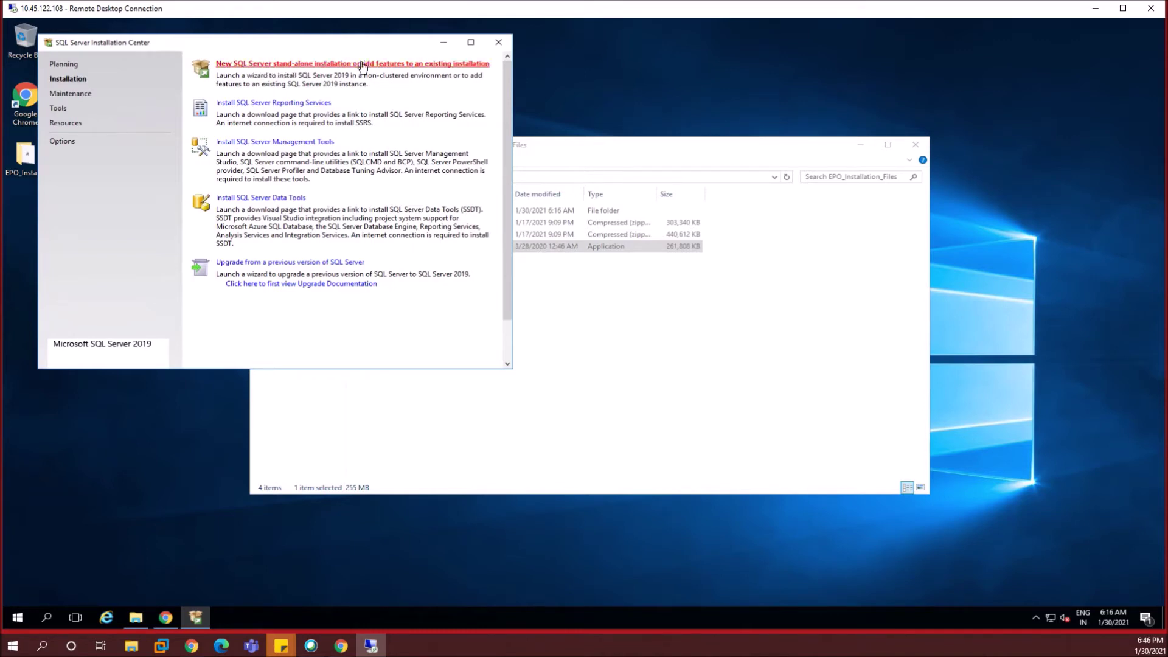
pyautogui.click(444, 42)
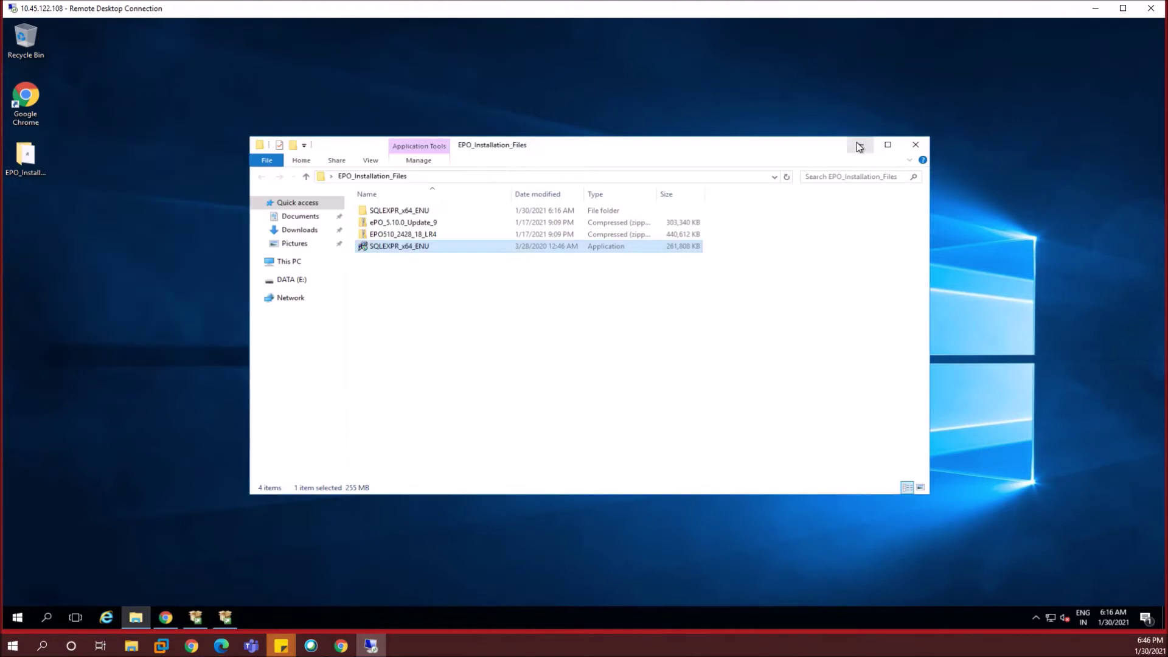
pyautogui.click(860, 147)
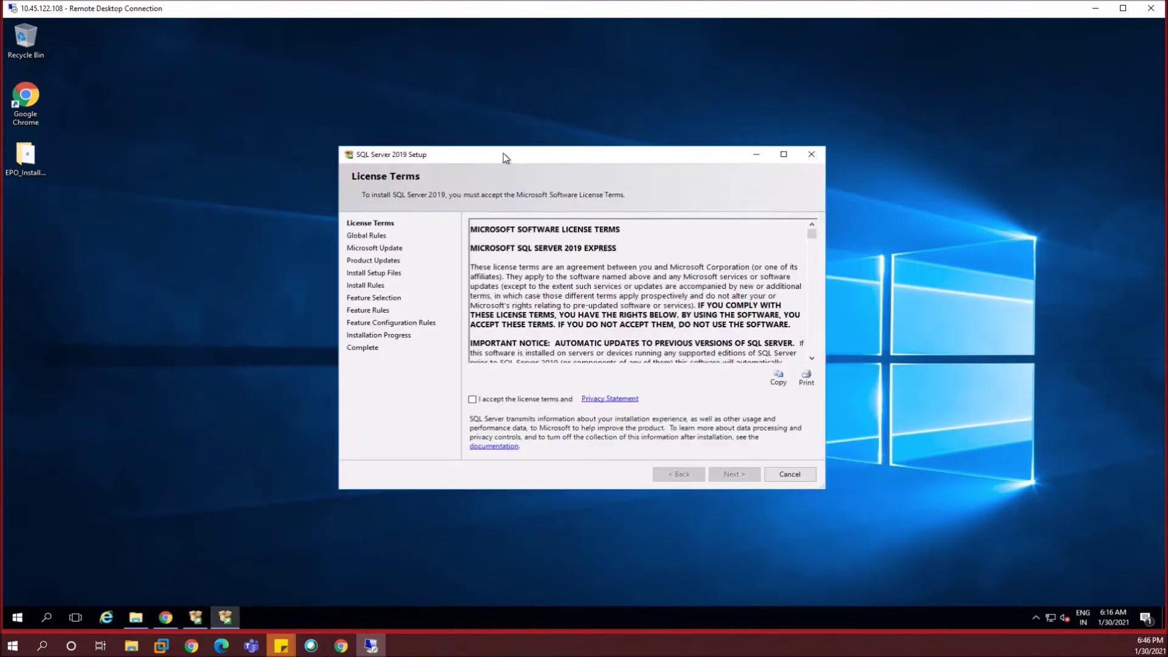
# - Accept the SQL Server 2019 license terms and continue without Microsoft Update
pyautogui.moveTo(504, 157); pyautogui.dragTo(496, 154)
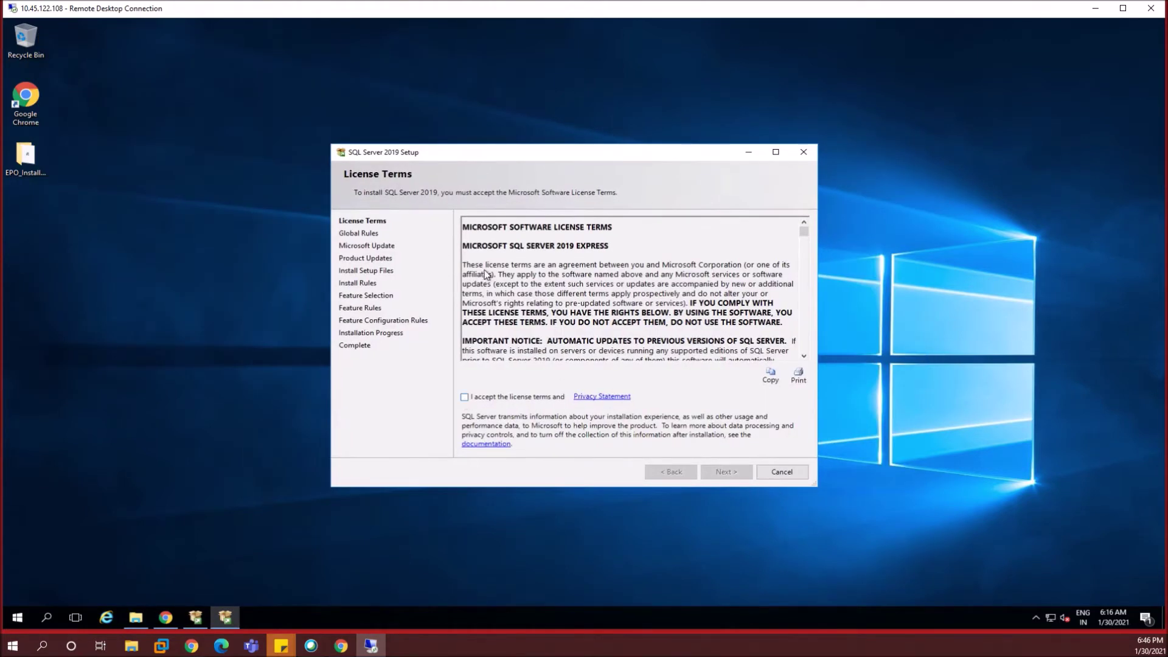
pyautogui.click(723, 472)
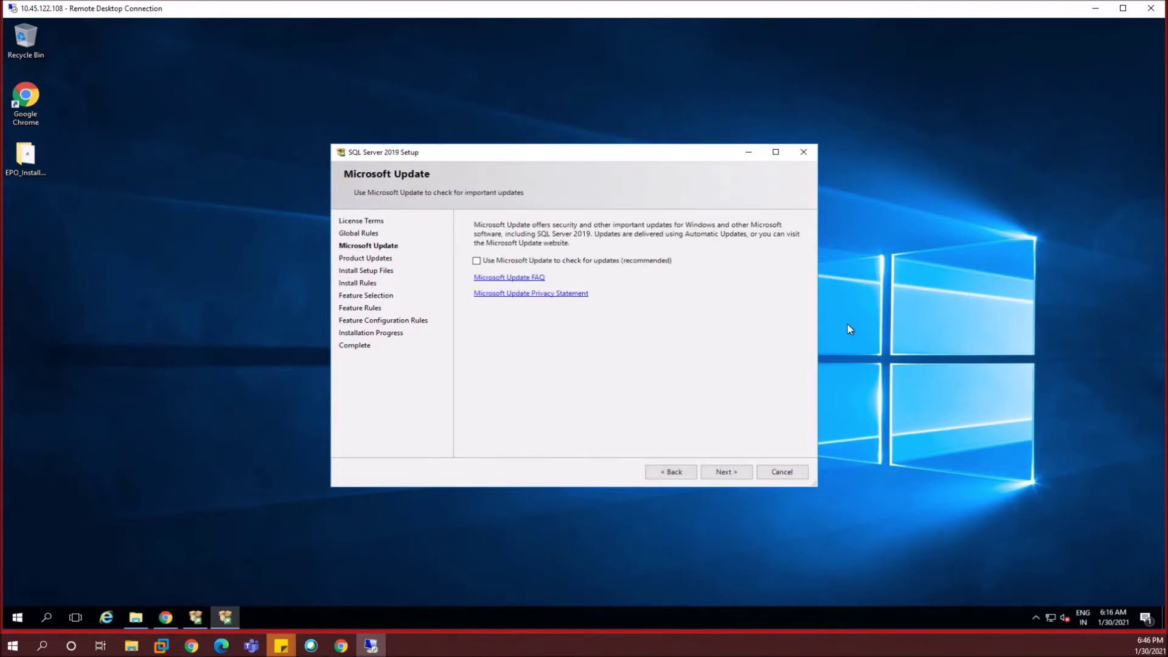
pyautogui.click(736, 470)
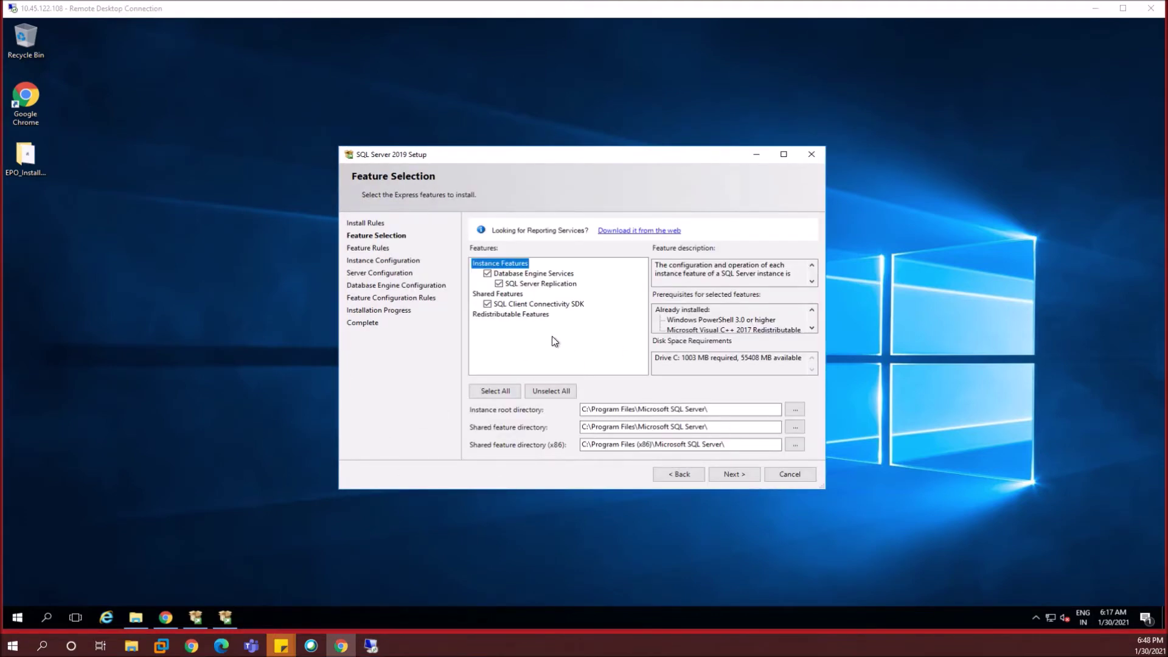
# - Keep the default Express features and the SQLExpress instance name, and continue
pyautogui.click(544, 349)
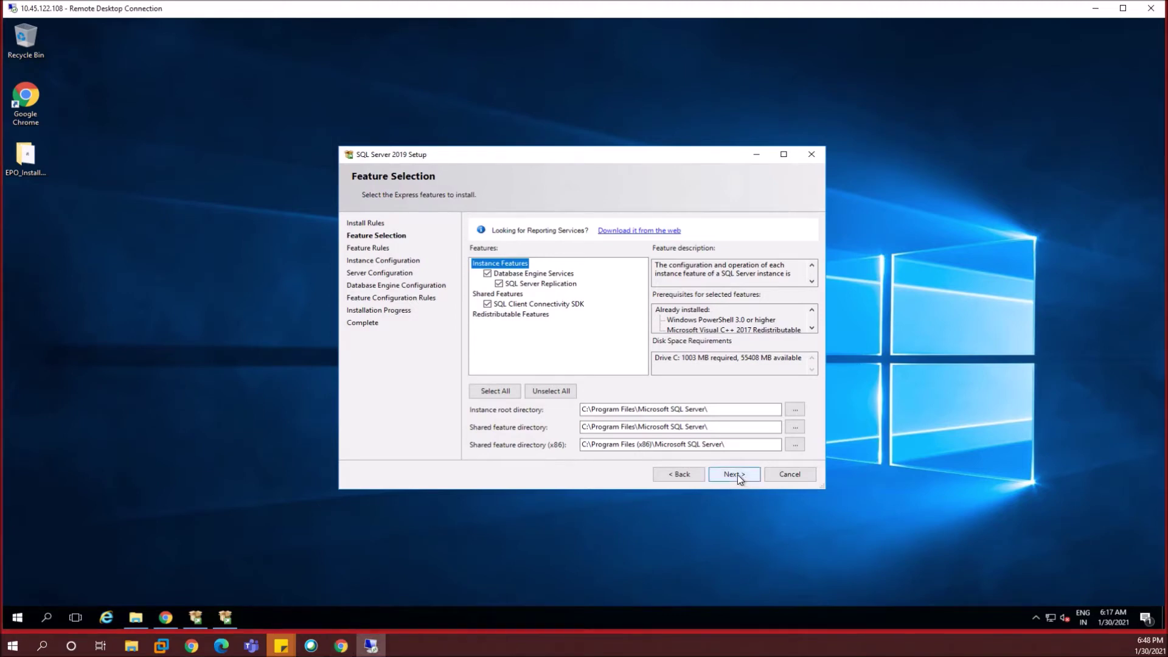
pyautogui.click(737, 474)
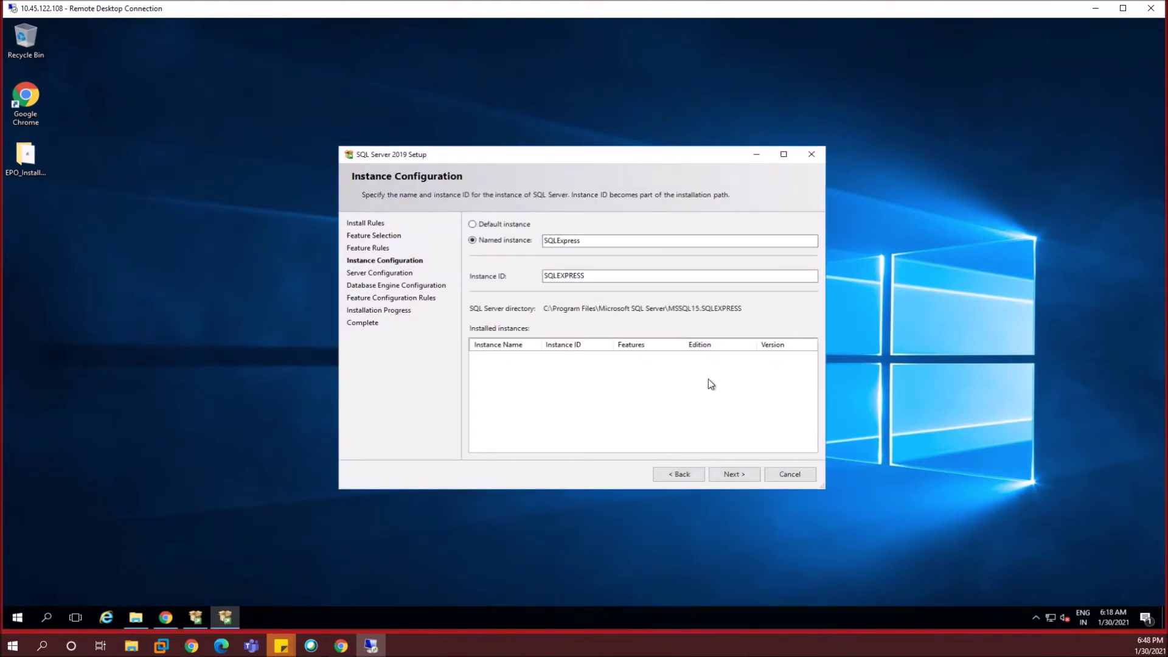
pyautogui.moveTo(581, 242); pyautogui.dragTo(496, 243)
pyautogui.click(595, 276)
pyautogui.click(736, 474)
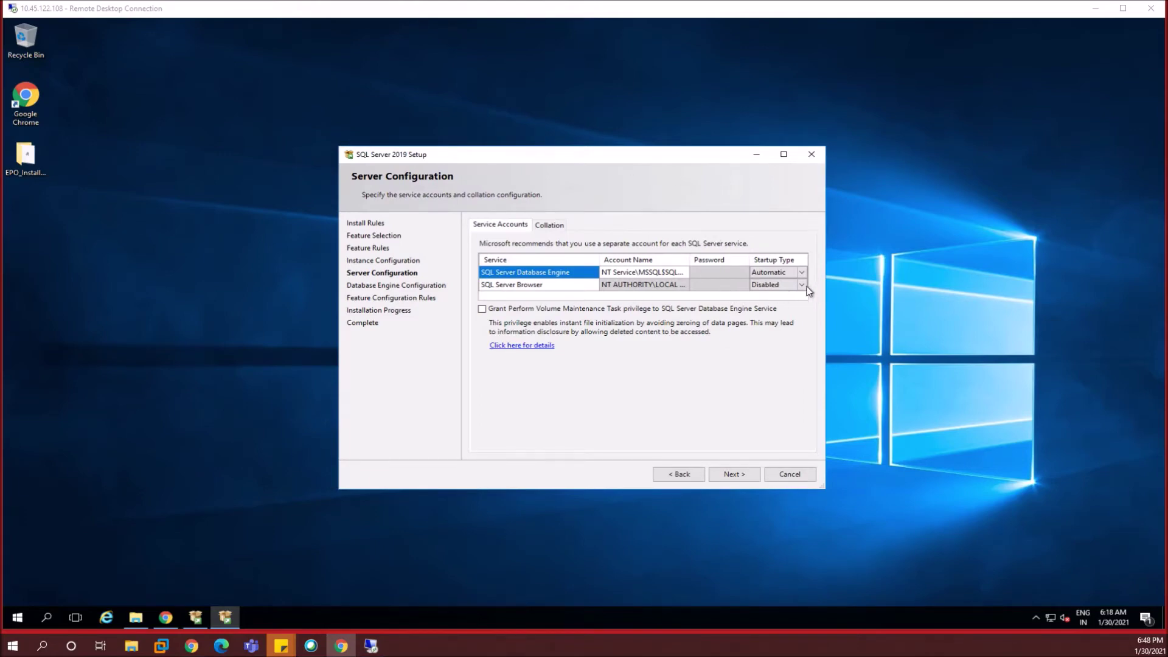
# - Set the SQL Server Browser startup type to Automatic and proceed to Database Engine Configuration
pyautogui.click(802, 288)
pyautogui.click(802, 286)
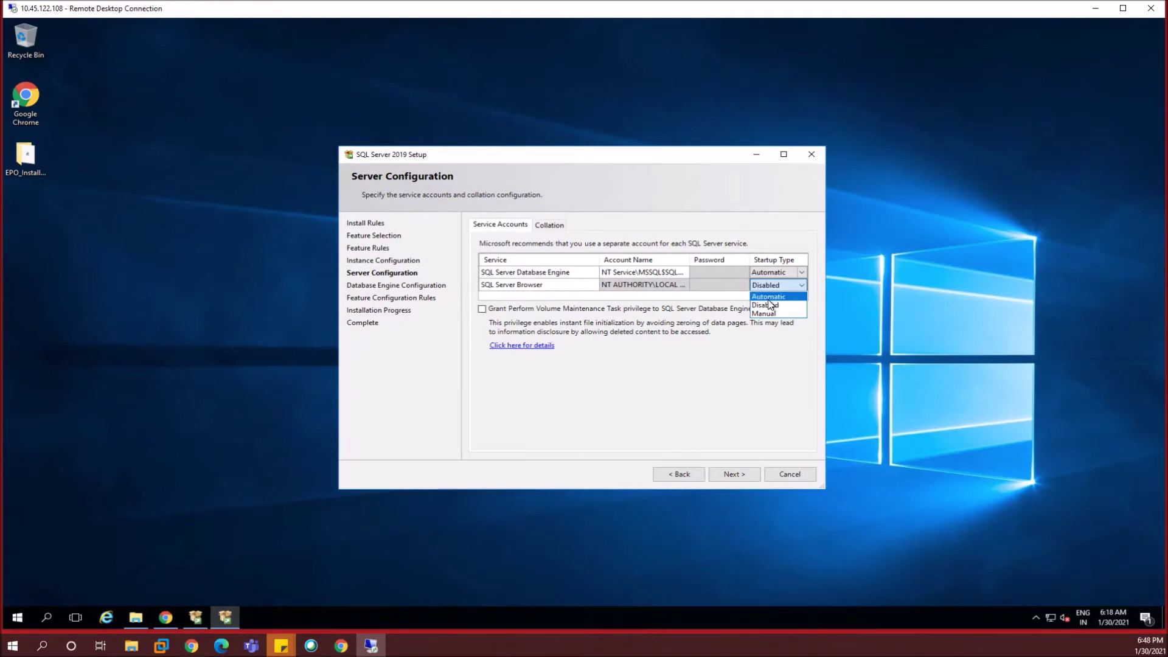
pyautogui.click(771, 297)
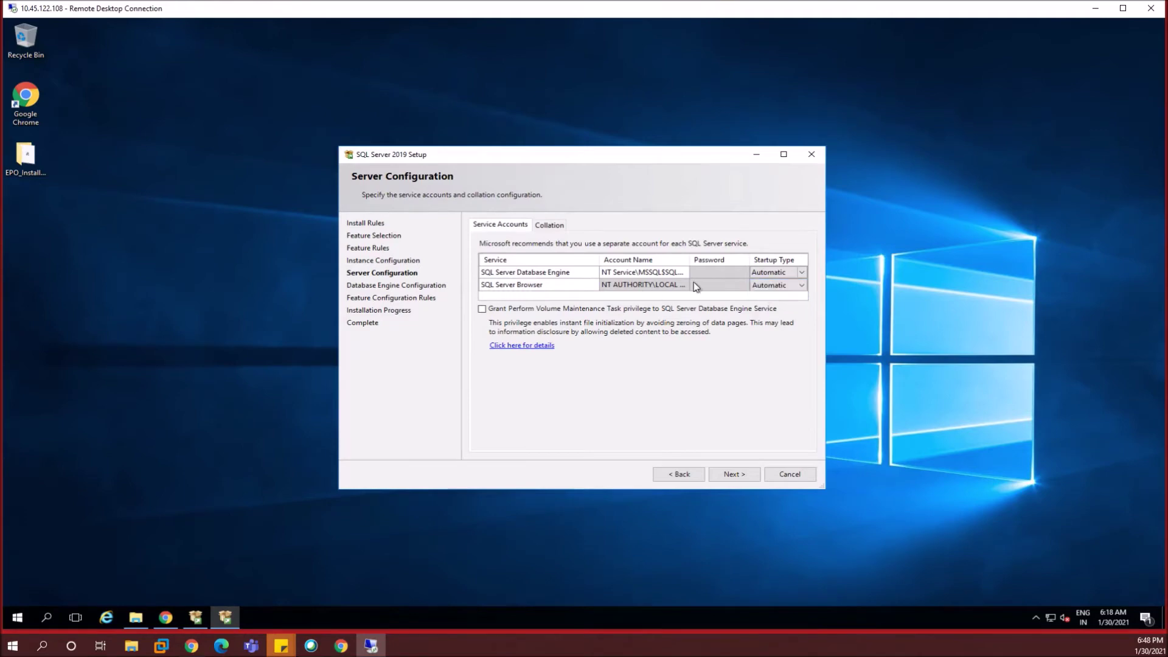
pyautogui.click(733, 474)
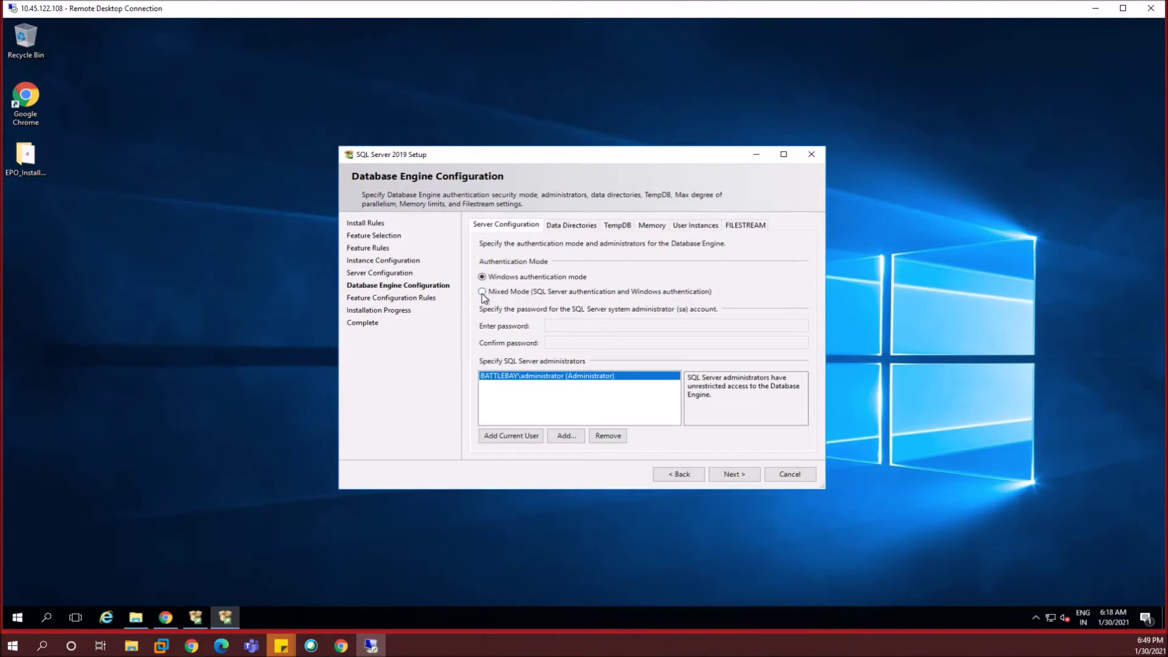
# - Choose Mixed Mode authentication, enter and confirm the sa password, and start the installation
pyautogui.click(511, 294)
pyautogui.click(572, 327)
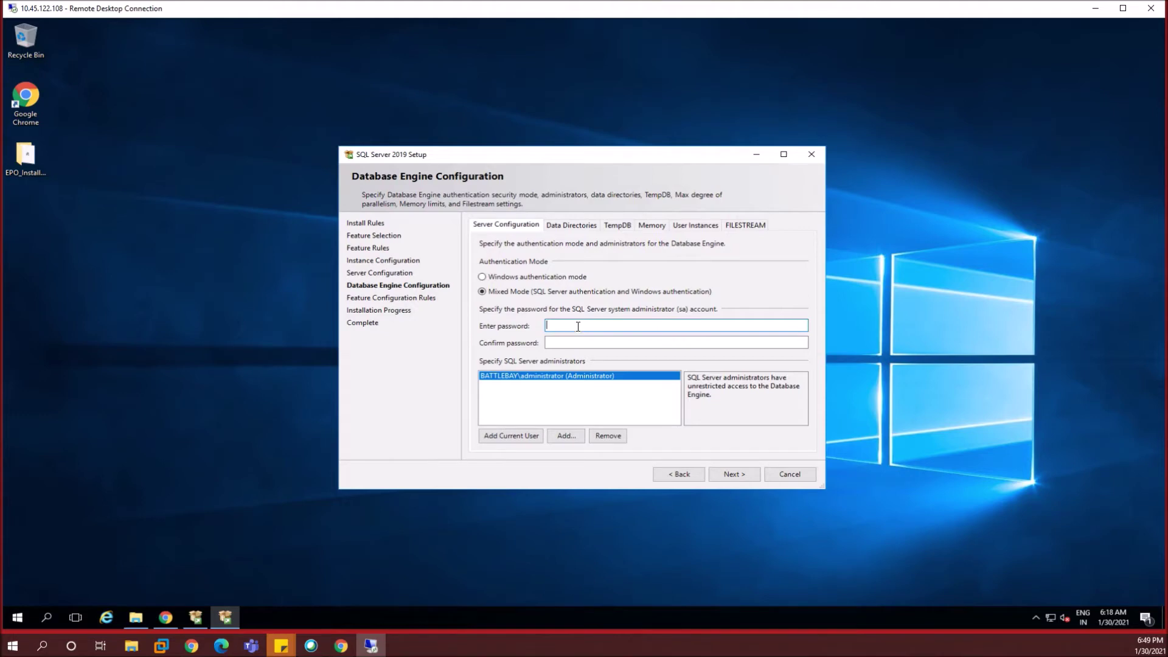
pyautogui.write('•••••')
pyautogui.press('Tab')
pyautogui.write('••••')
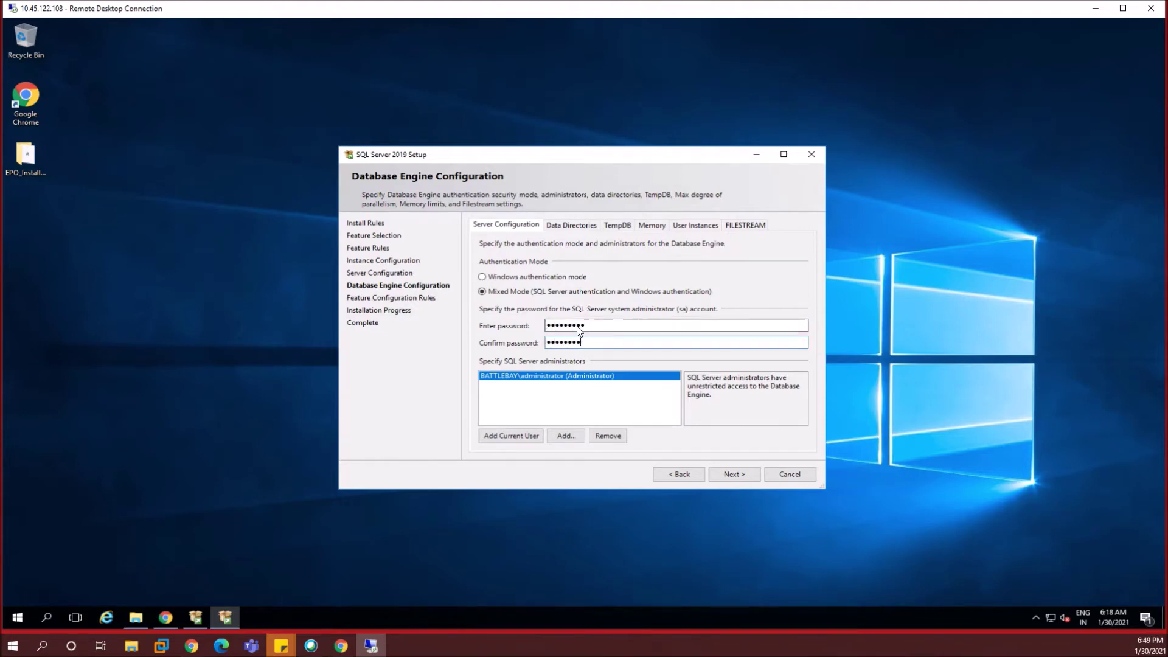
pyautogui.write('•')
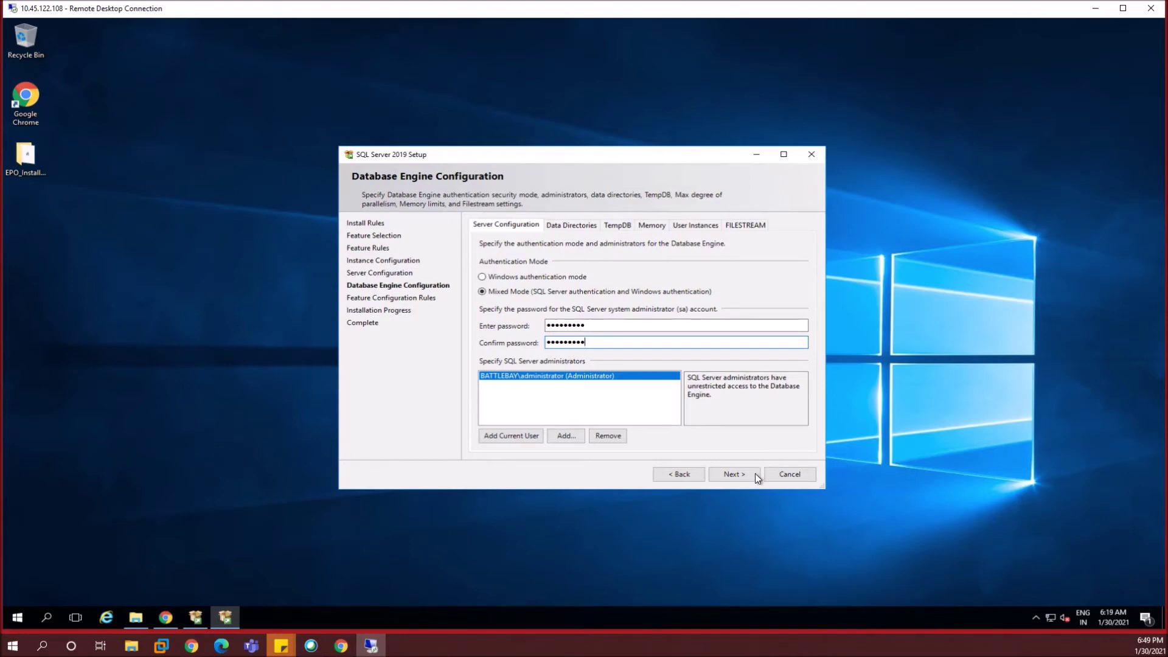
pyautogui.click(756, 476)
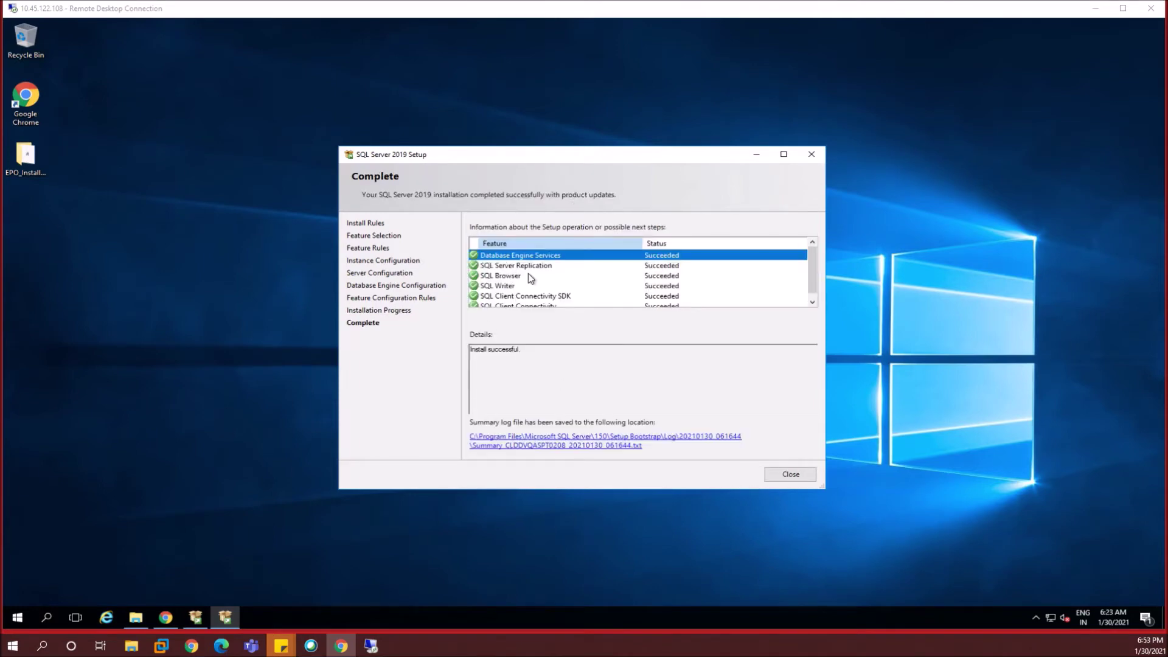
# - Check the SQL Browser result and install-successful details, then close SQL Server setup
pyautogui.click(516, 274)
pyautogui.scroll(-1, 516, 274)
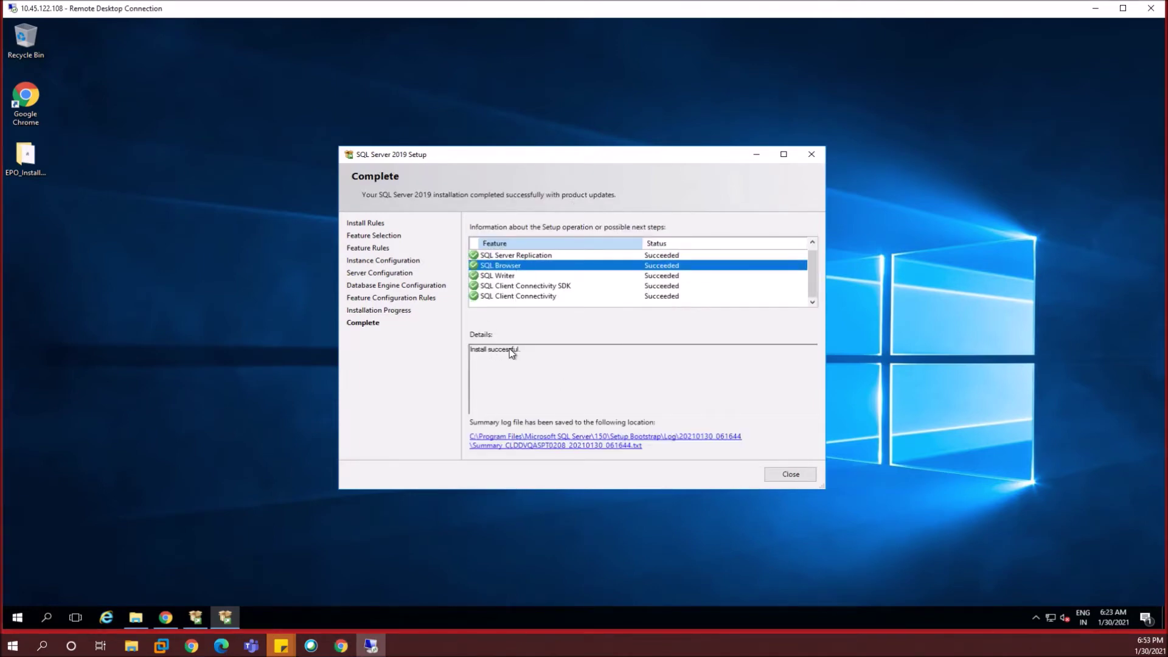
pyautogui.moveTo(452, 351); pyautogui.dragTo(505, 351)
pyautogui.click(769, 473)
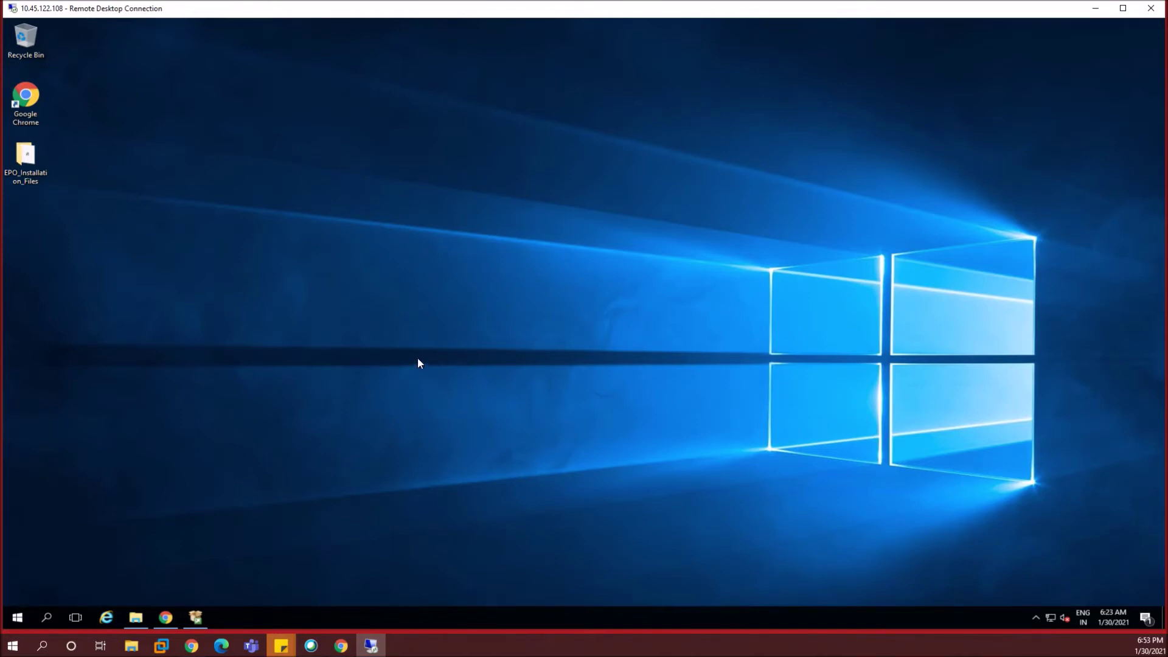
# - Open EPO_Installation_Files and bring up the actions for the EPO510_2428_18_LR4 archive
pyautogui.doubleClick(27, 163)
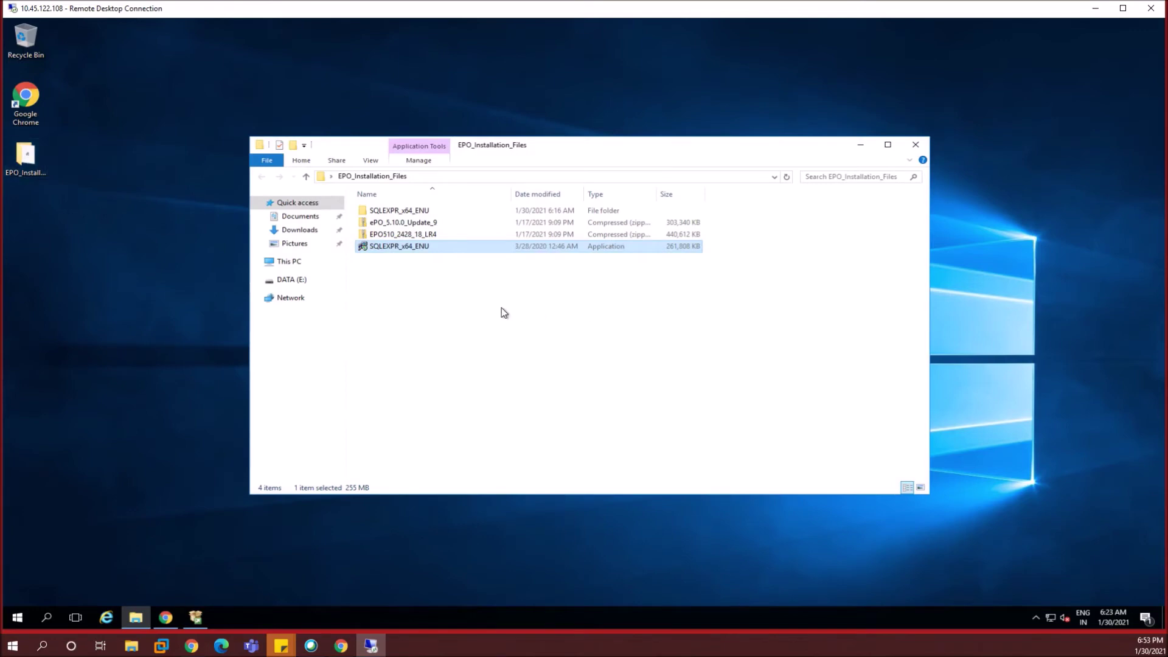
pyautogui.click(398, 261)
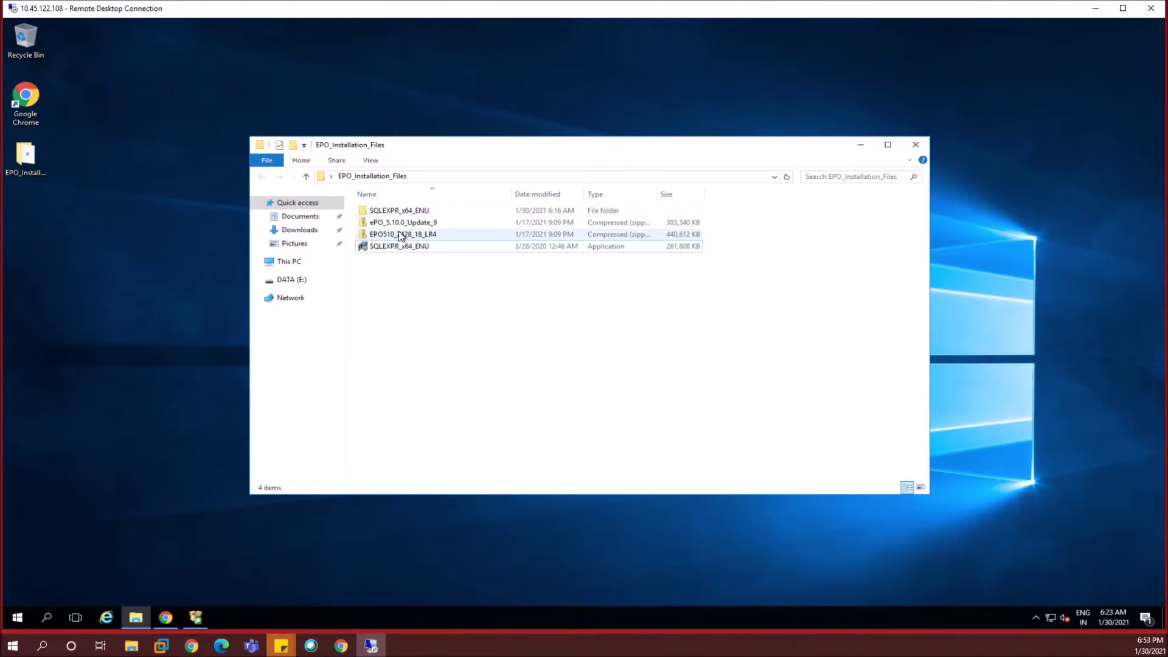
pyautogui.click(403, 237)
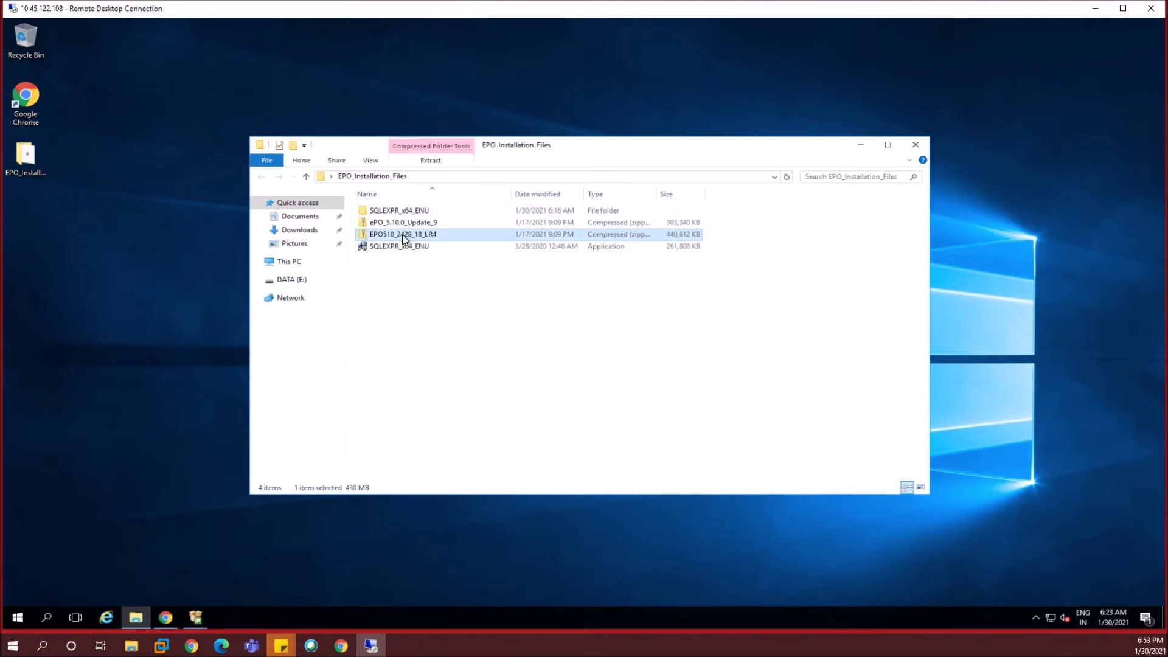
pyautogui.doubleClick(414, 238)
pyautogui.rightClick(415, 240)
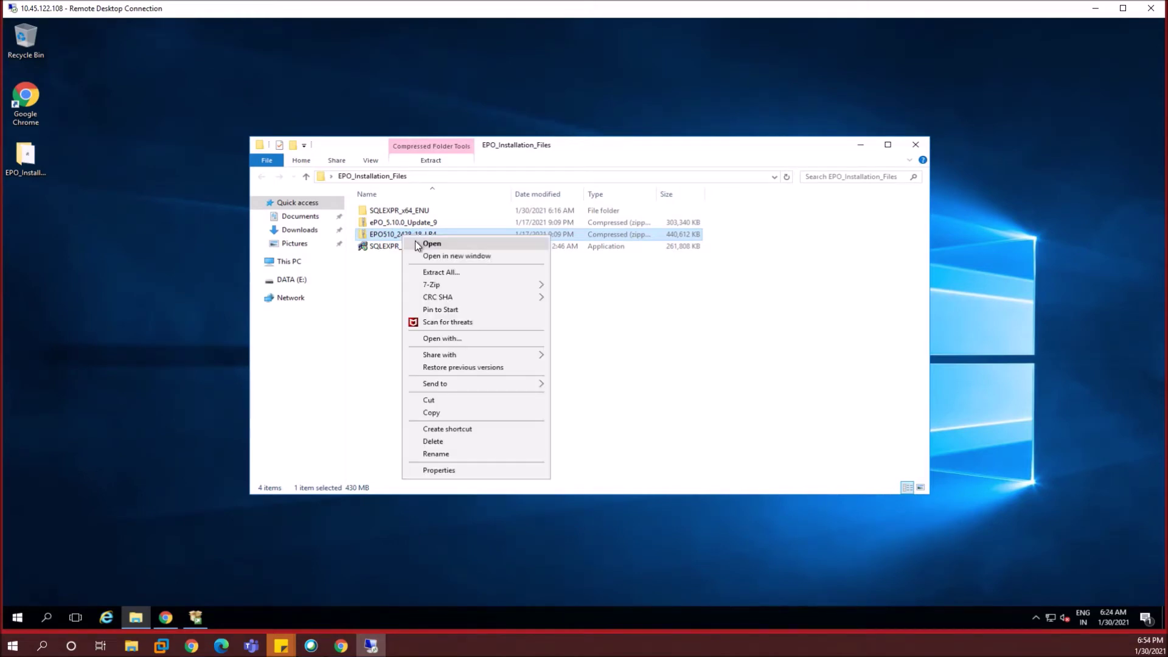
# - Extract all of EPO510_2428_18_LR4 to the suggested folder and browse the extracted files
pyautogui.click(436, 272)
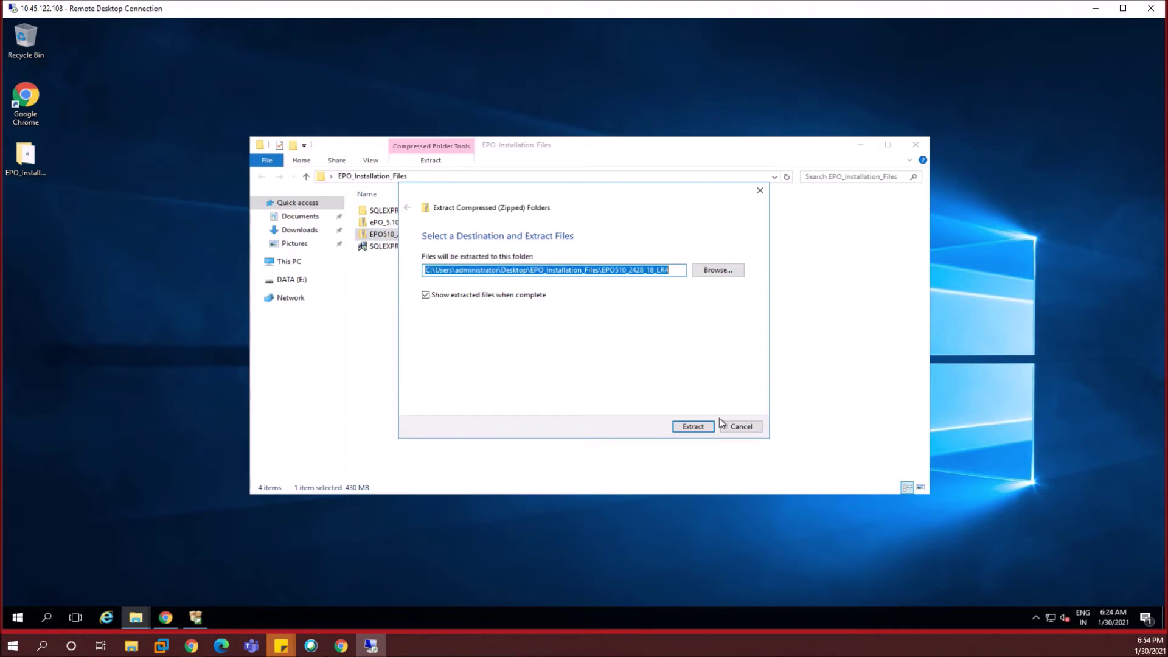
pyautogui.click(698, 426)
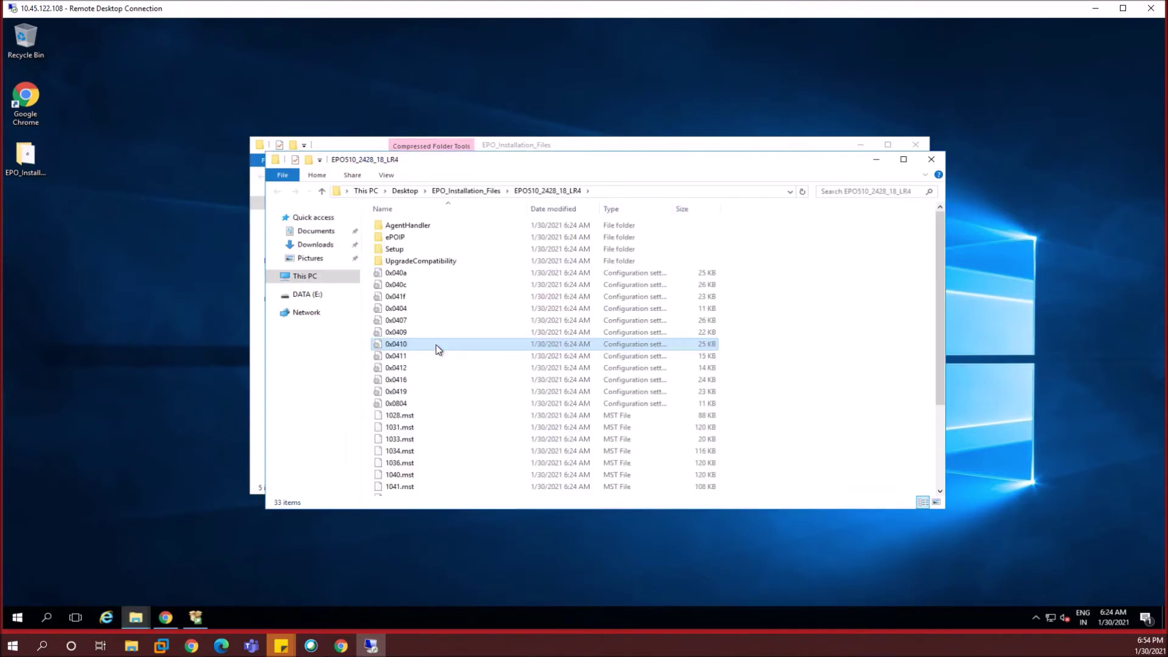
pyautogui.click(439, 345)
pyautogui.scroll(-4, 441, 402)
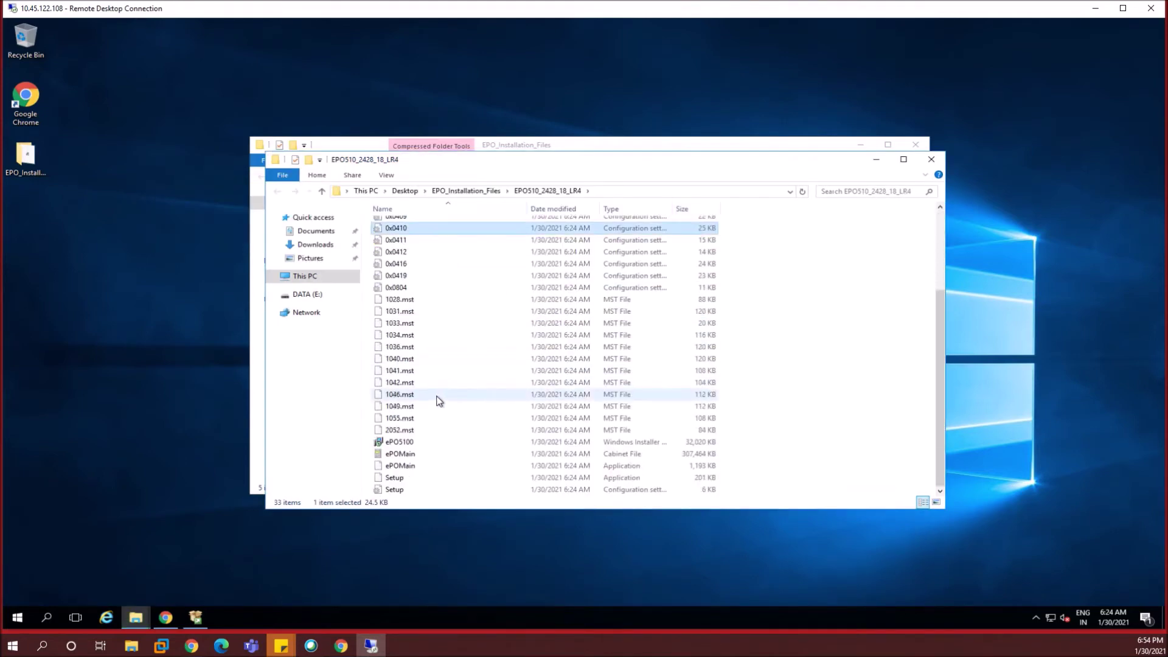
# - Launch the ePO Setup program, then cancel it at the security warning
pyautogui.doubleClick(396, 477)
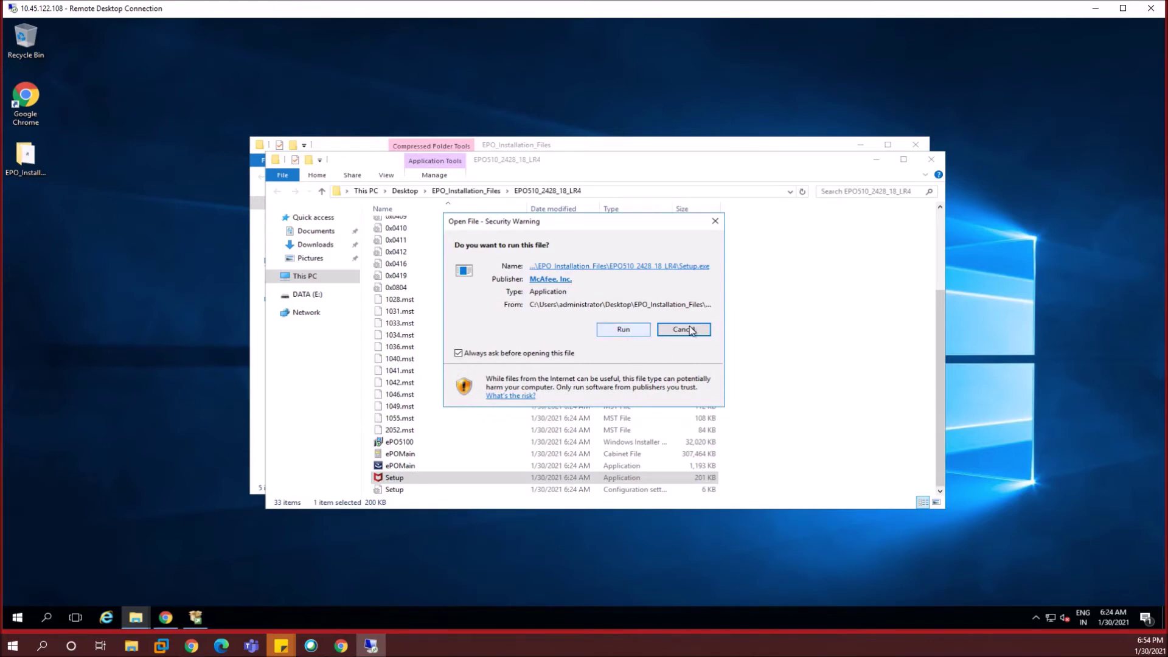
pyautogui.click(675, 332)
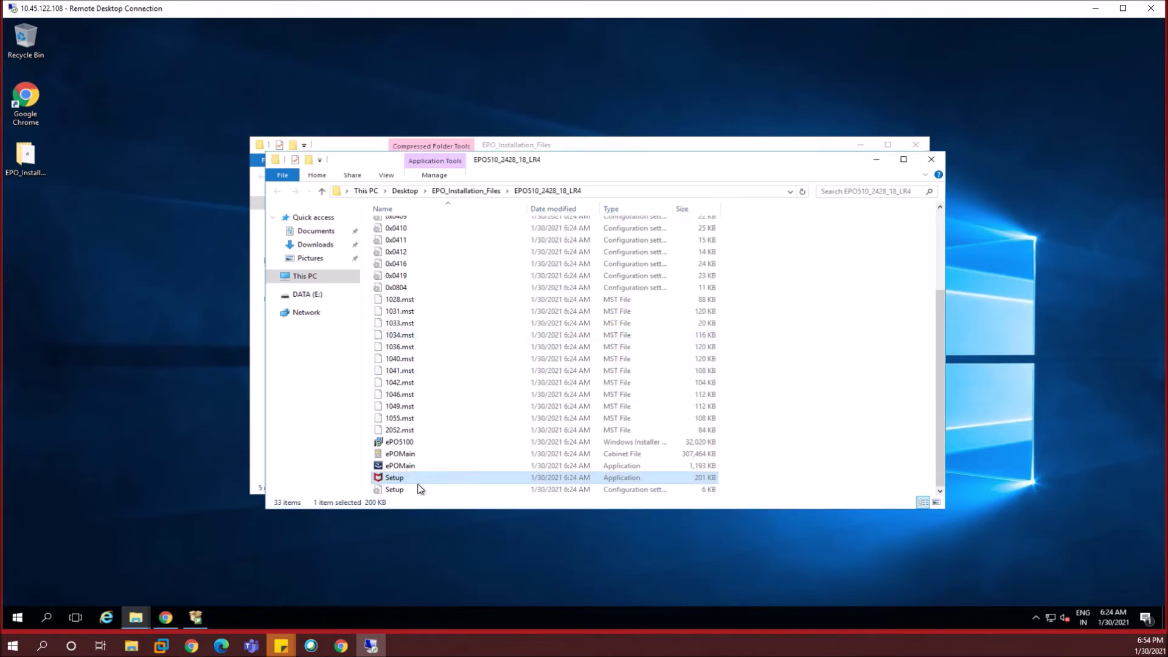
pyautogui.click(391, 476)
pyautogui.click(15, 621)
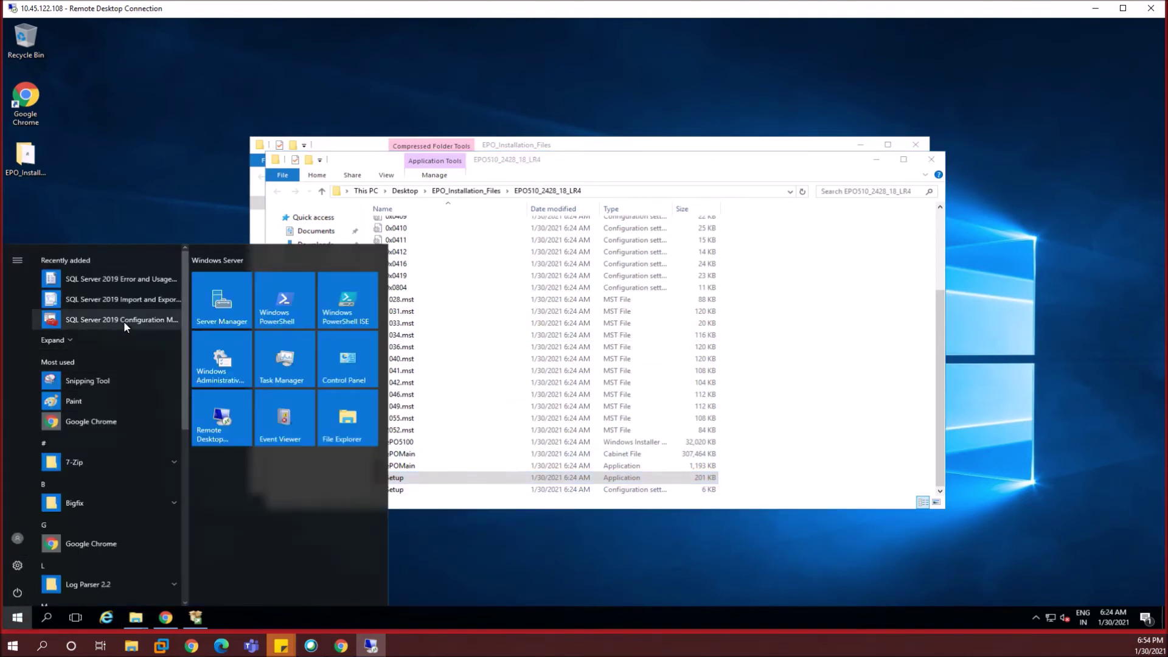
# - In SQL Server 2019 Configuration Manager, enable TCP/IP for SQLEXPRESS and acknowledge the restart warning
pyautogui.click(119, 320)
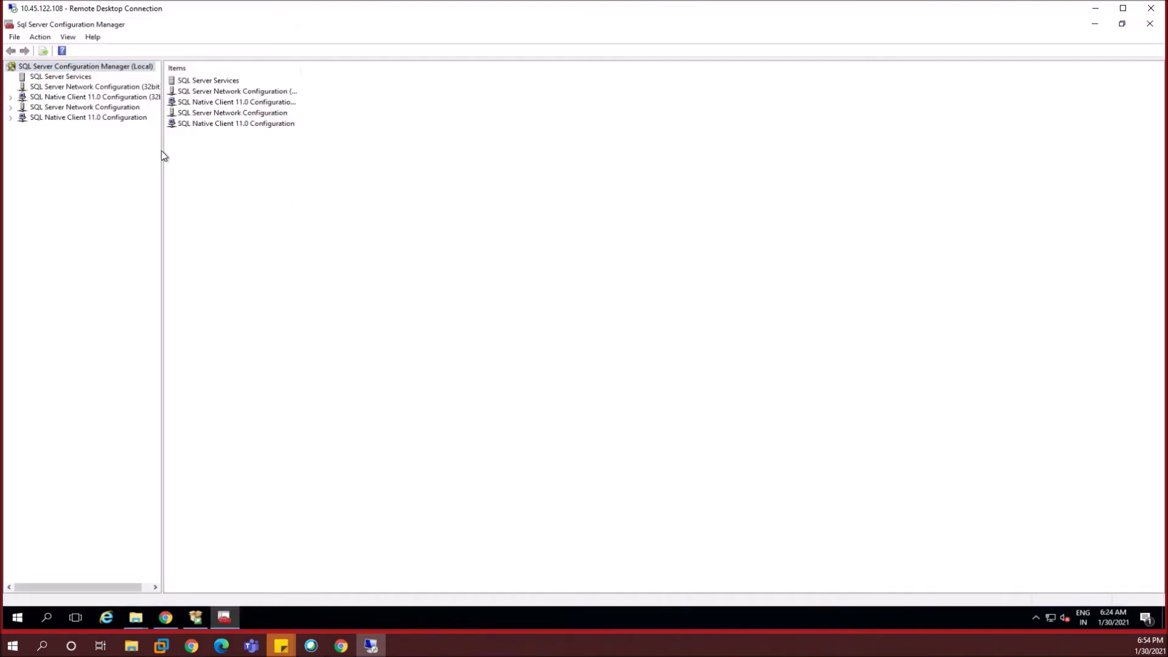
pyautogui.moveTo(162, 150); pyautogui.dragTo(229, 152)
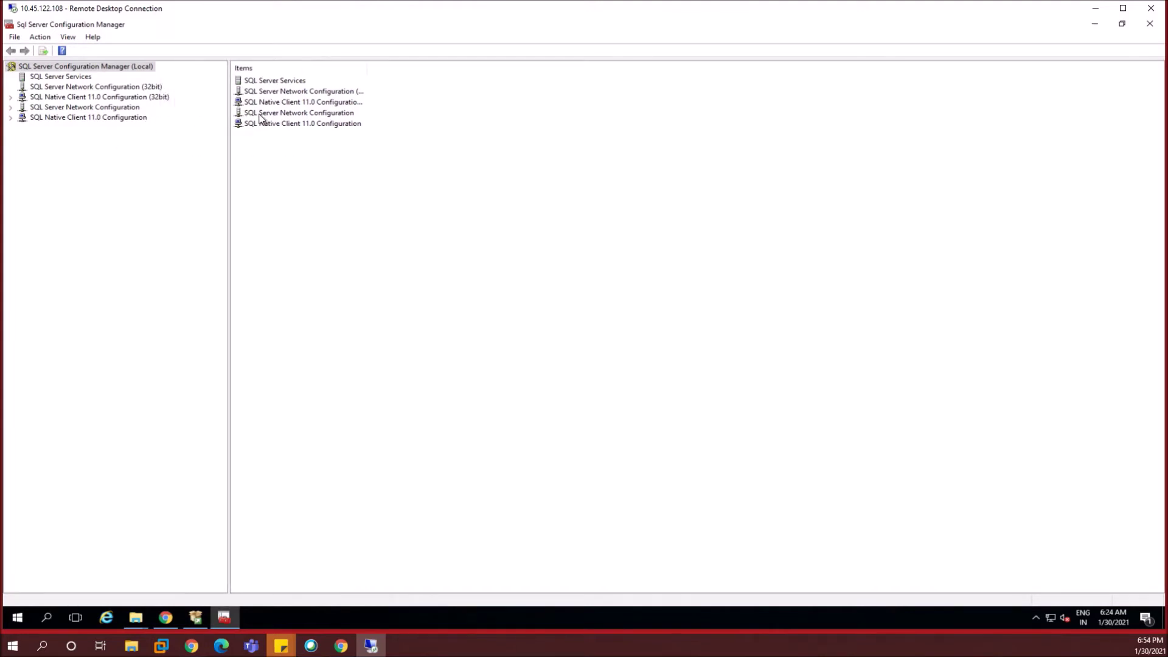
pyautogui.doubleClick(296, 114)
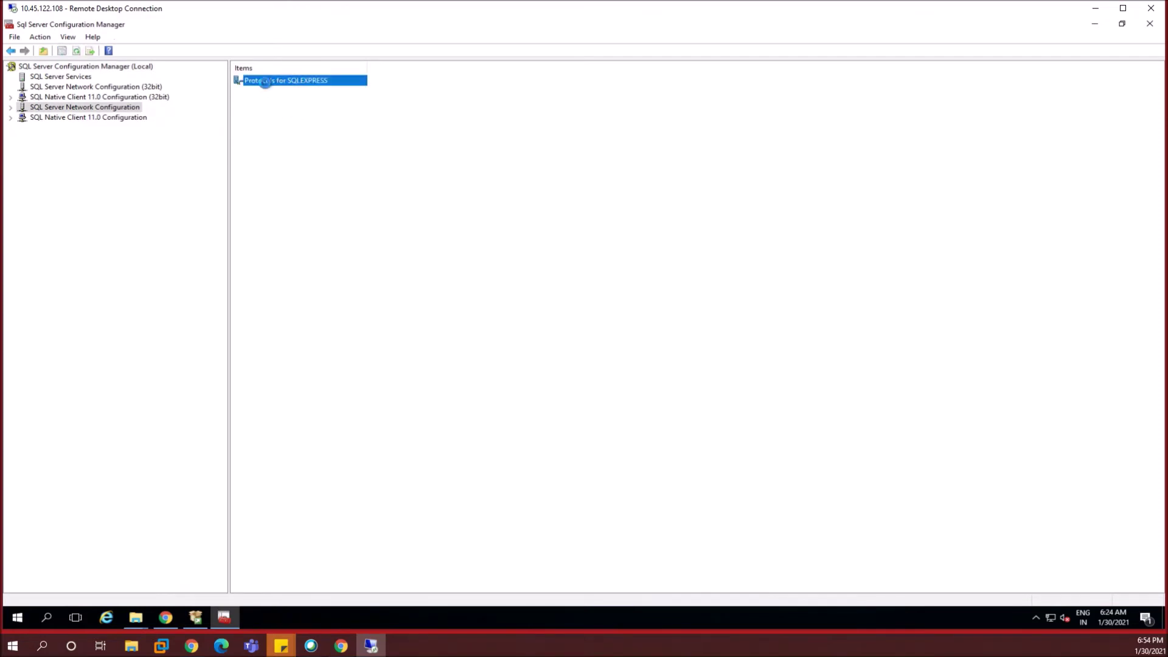
pyautogui.doubleClick(265, 83)
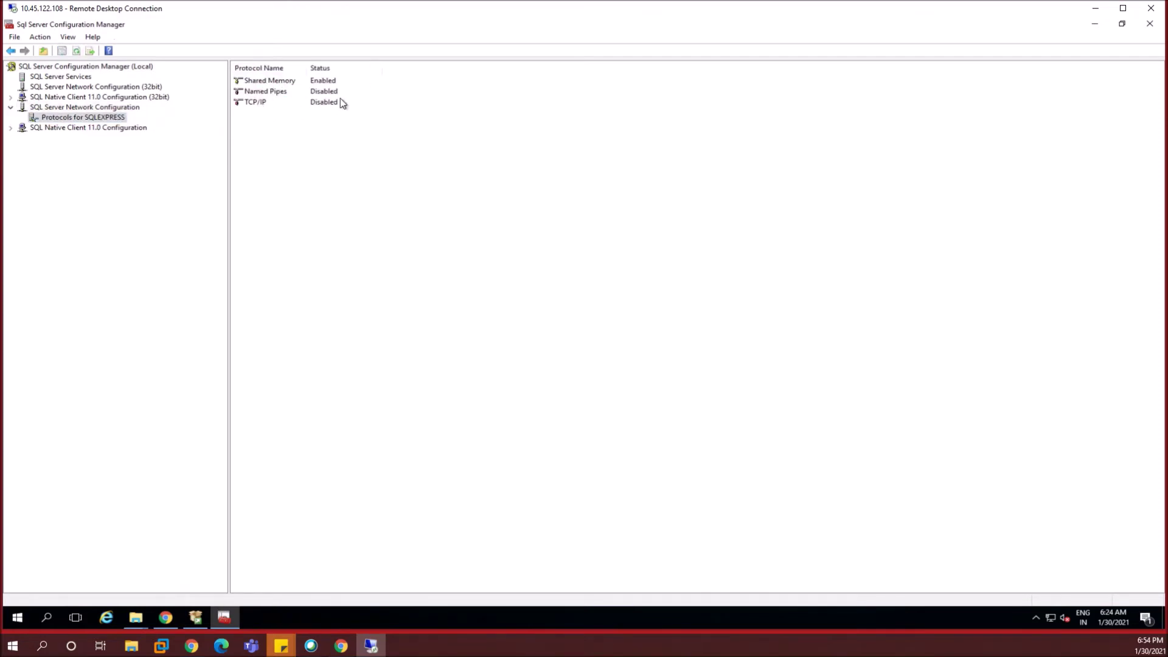
pyautogui.click(262, 105)
pyautogui.rightClick(264, 108)
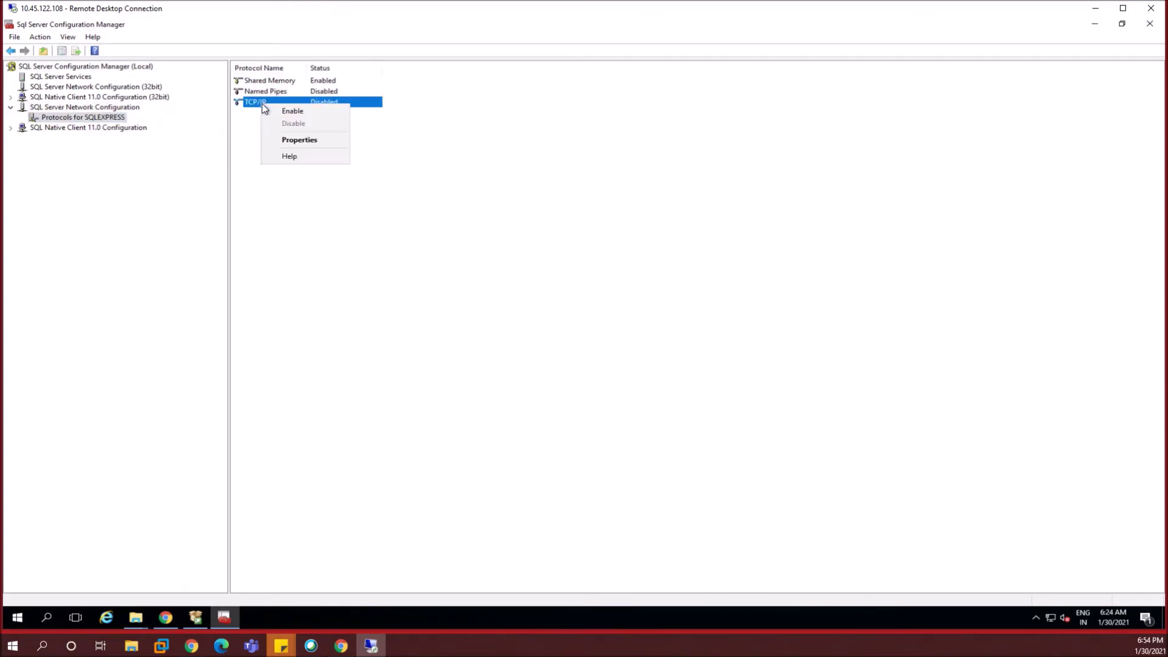
pyautogui.click(297, 112)
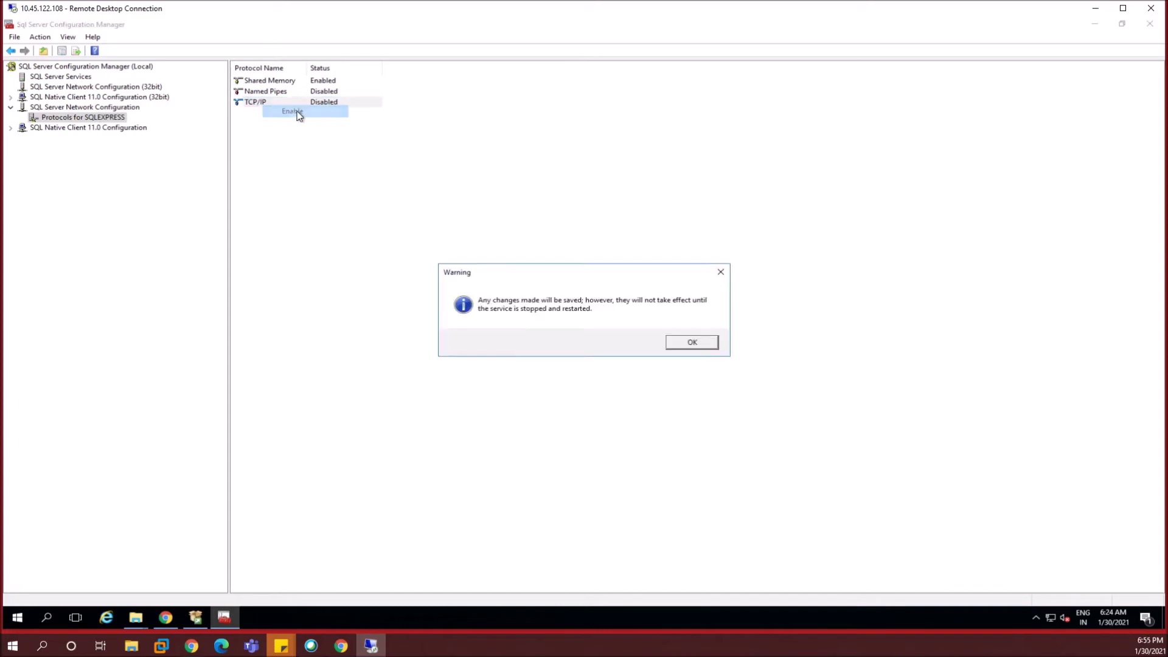
pyautogui.click(699, 342)
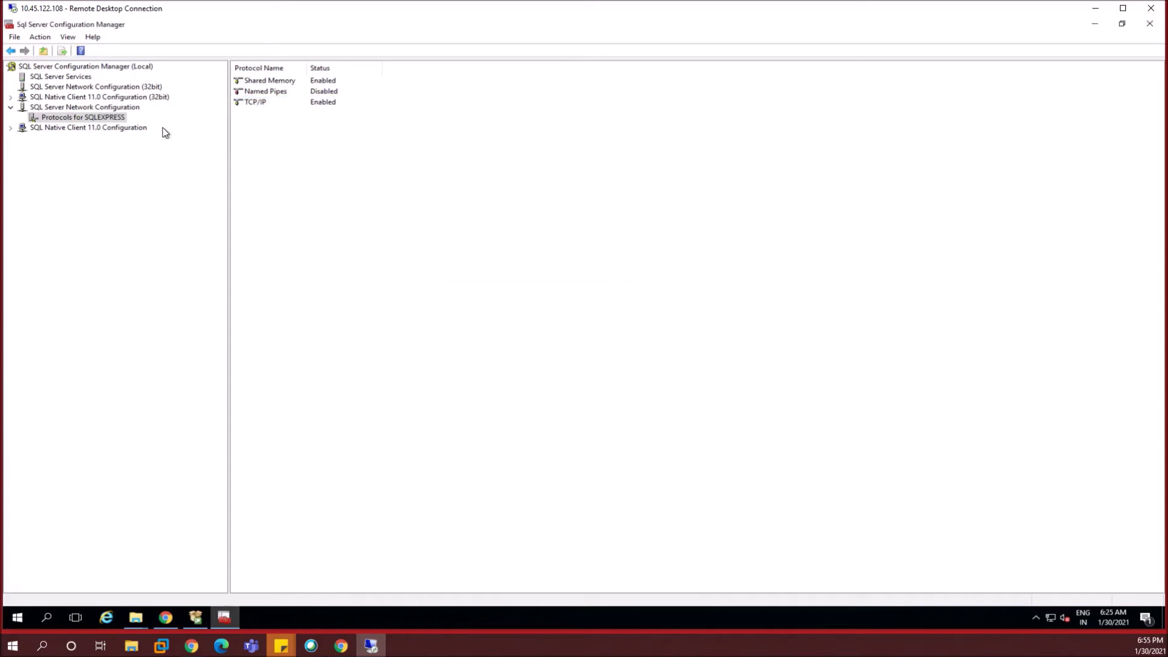
pyautogui.click(60, 77)
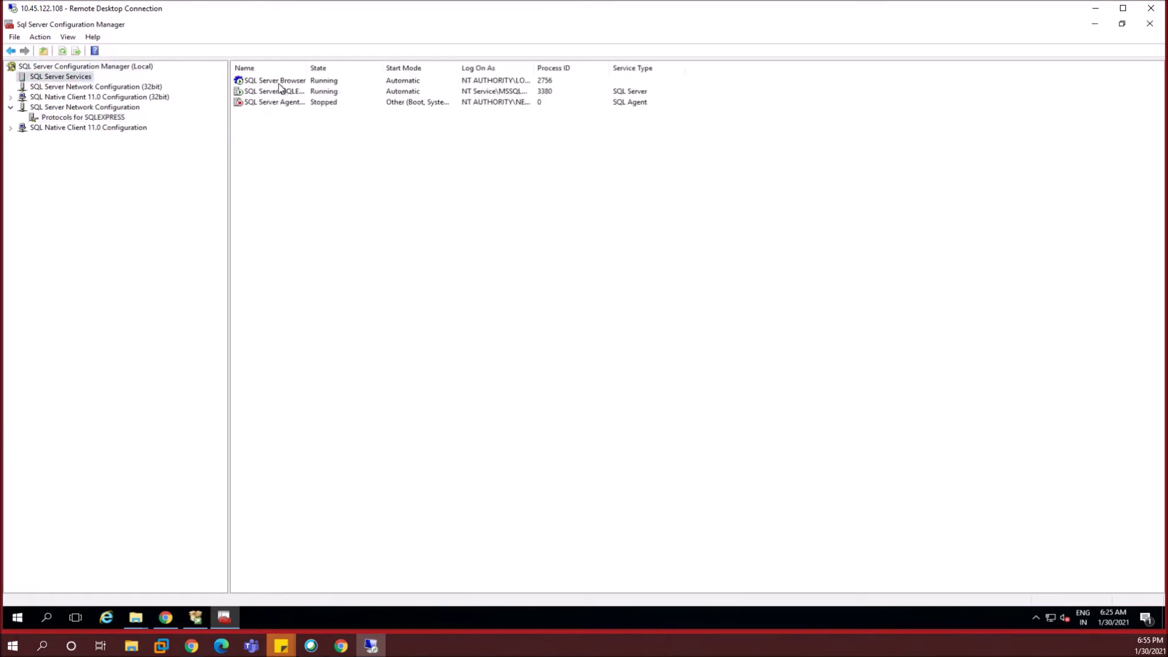
# - Restart the SQL Server Browser and SQL Server (SQLEXPRESS) services
pyautogui.click(278, 85)
pyautogui.rightClick(279, 85)
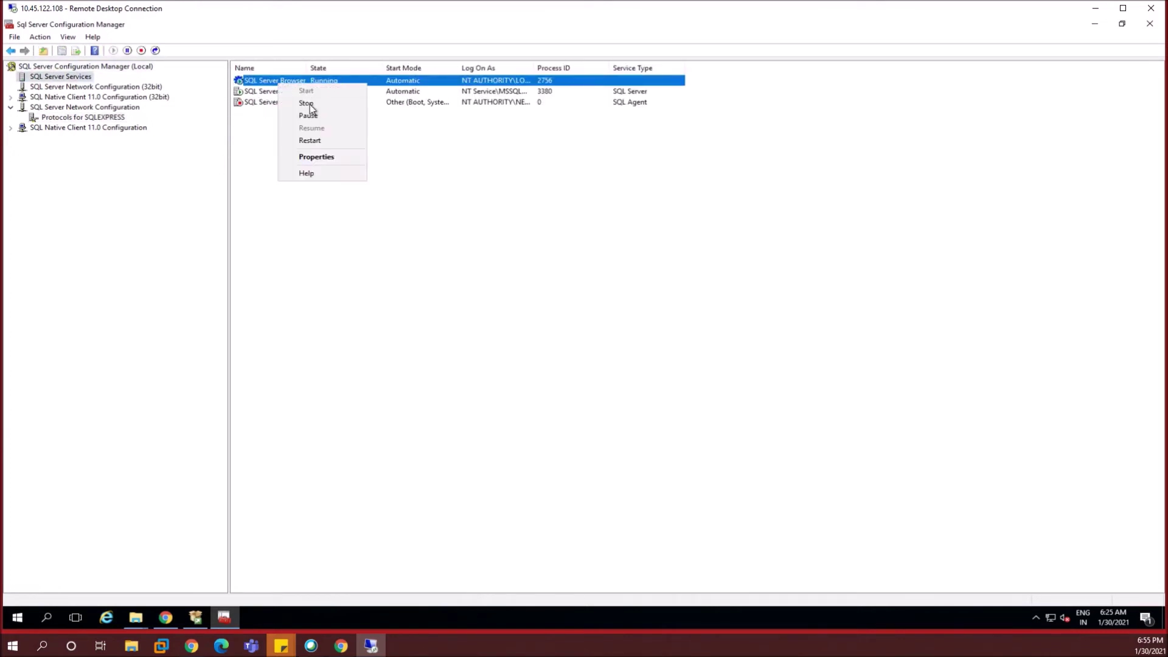
pyautogui.click(310, 141)
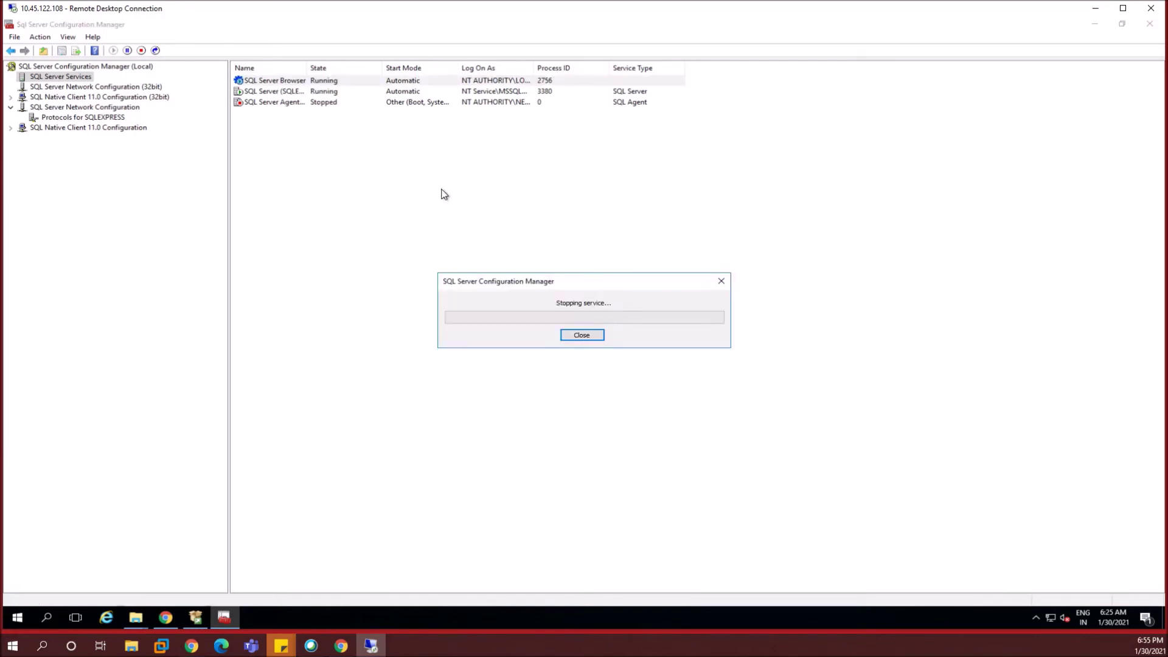
pyautogui.click(278, 95)
pyautogui.rightClick(276, 92)
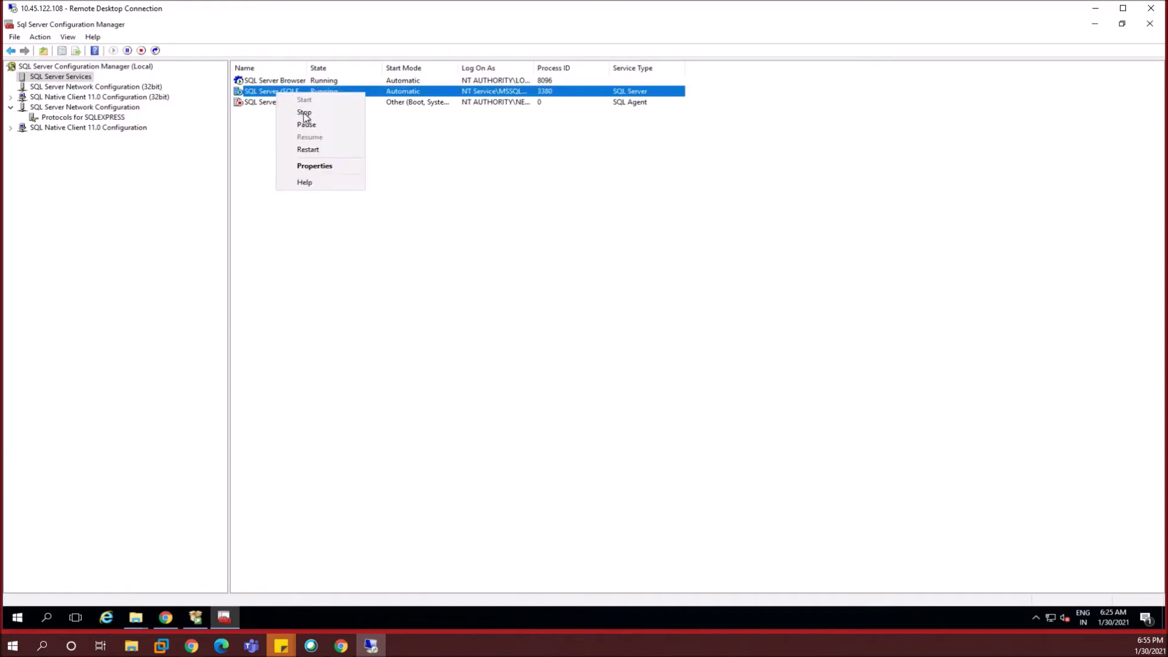
pyautogui.click(311, 152)
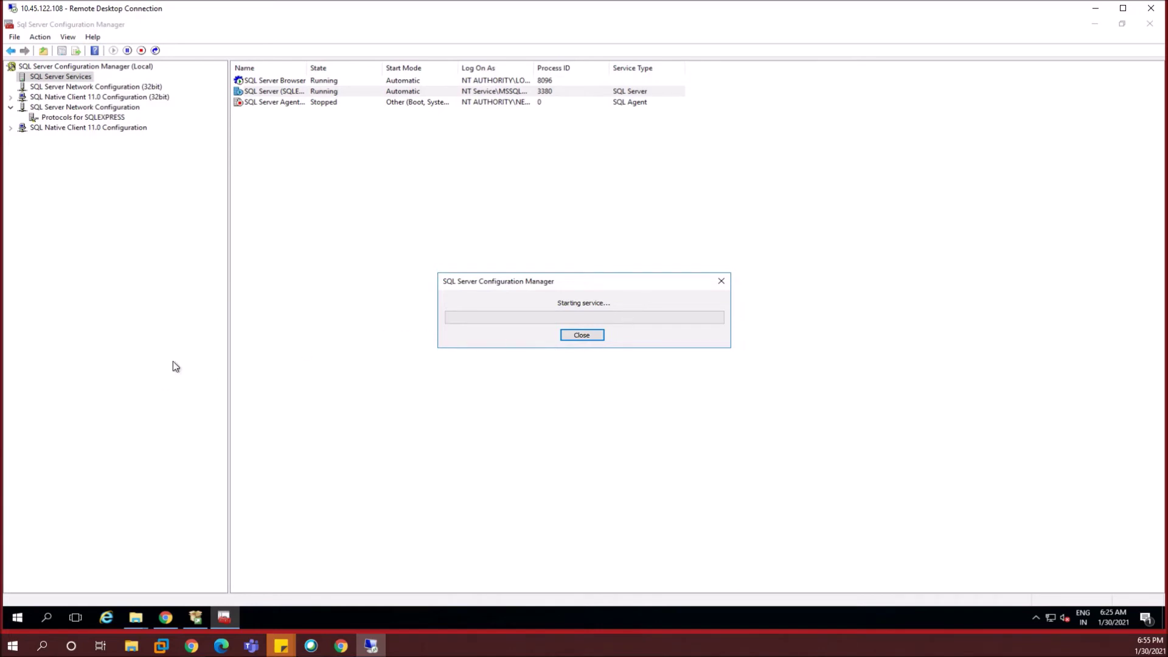
# - Widen the Name column to show full service names, then minimize Configuration Manager
pyautogui.click(266, 107)
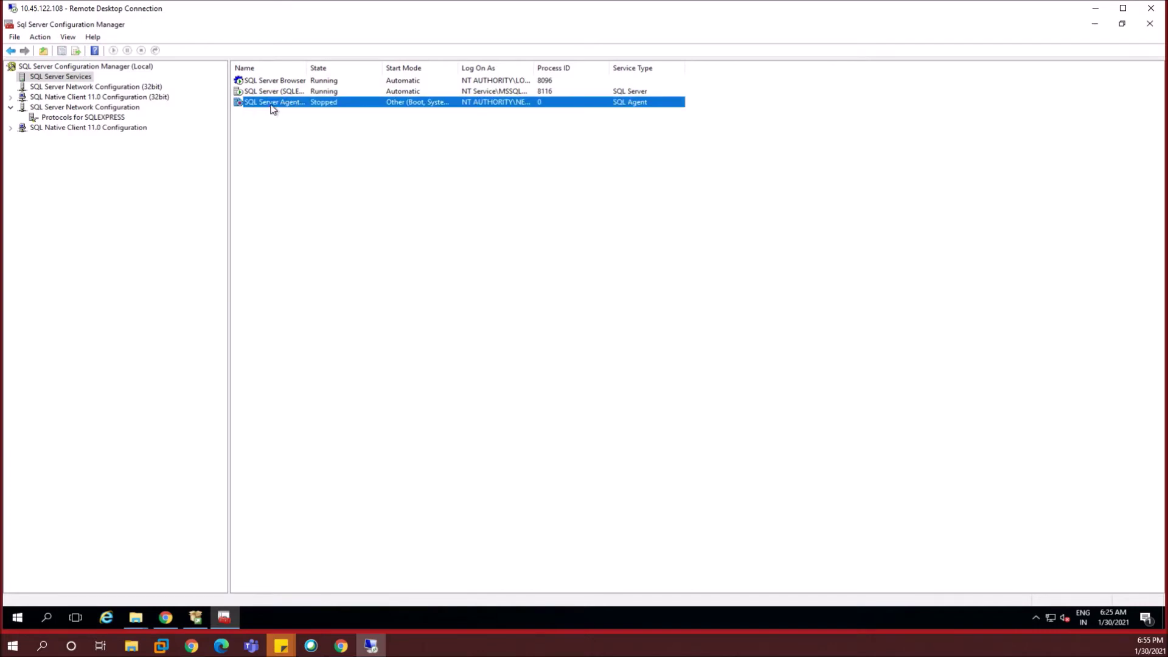
pyautogui.rightClick(271, 108)
pyautogui.click(468, 234)
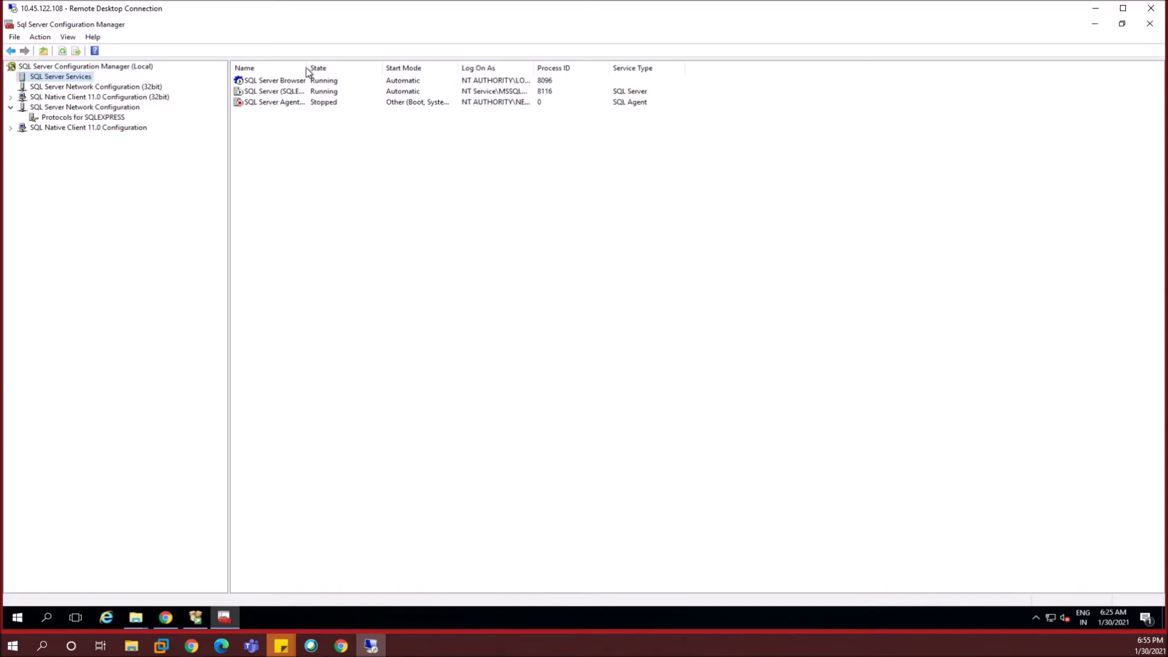
pyautogui.moveTo(306, 67); pyautogui.dragTo(392, 67)
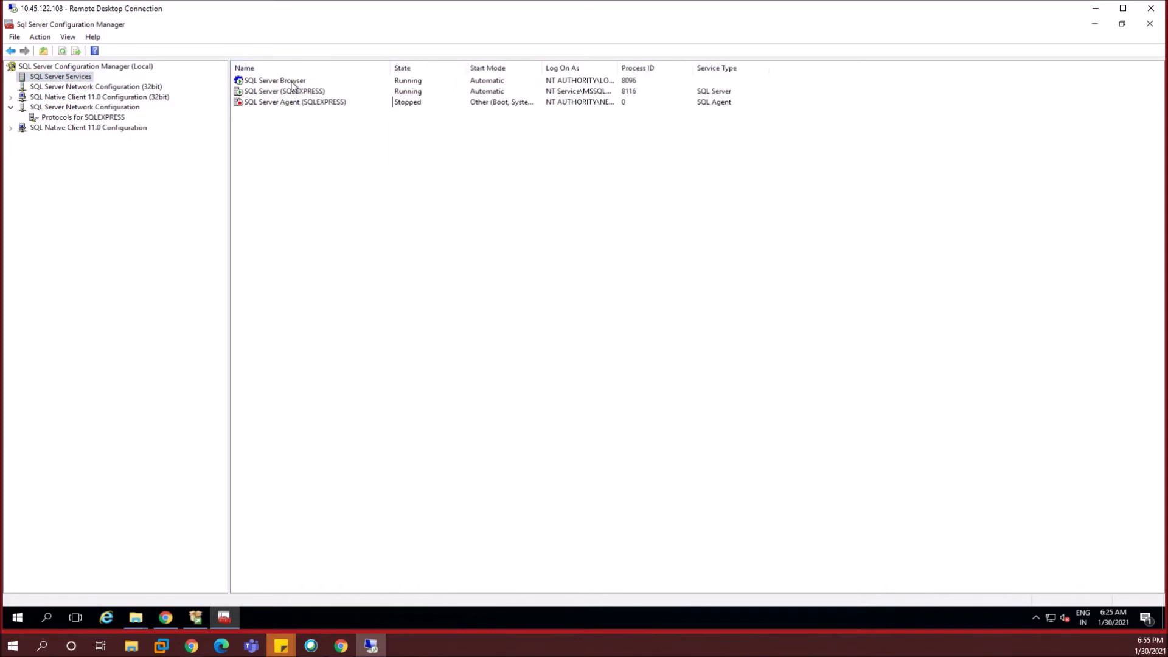
pyautogui.click(315, 94)
pyautogui.press('Up')
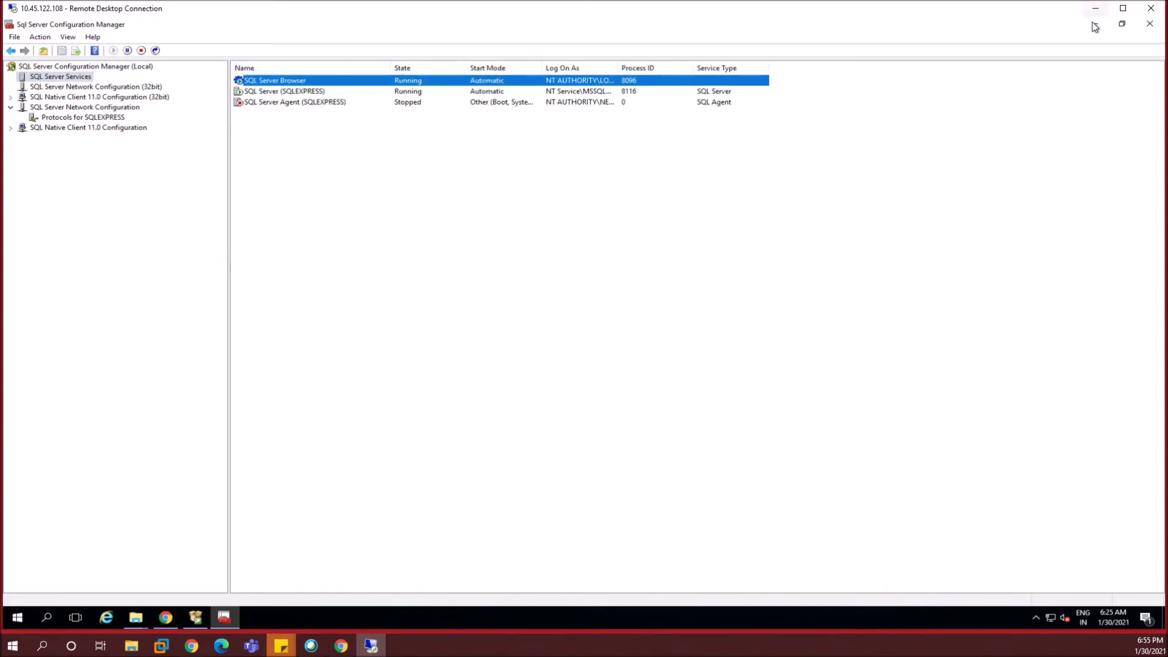
pyautogui.click(1093, 27)
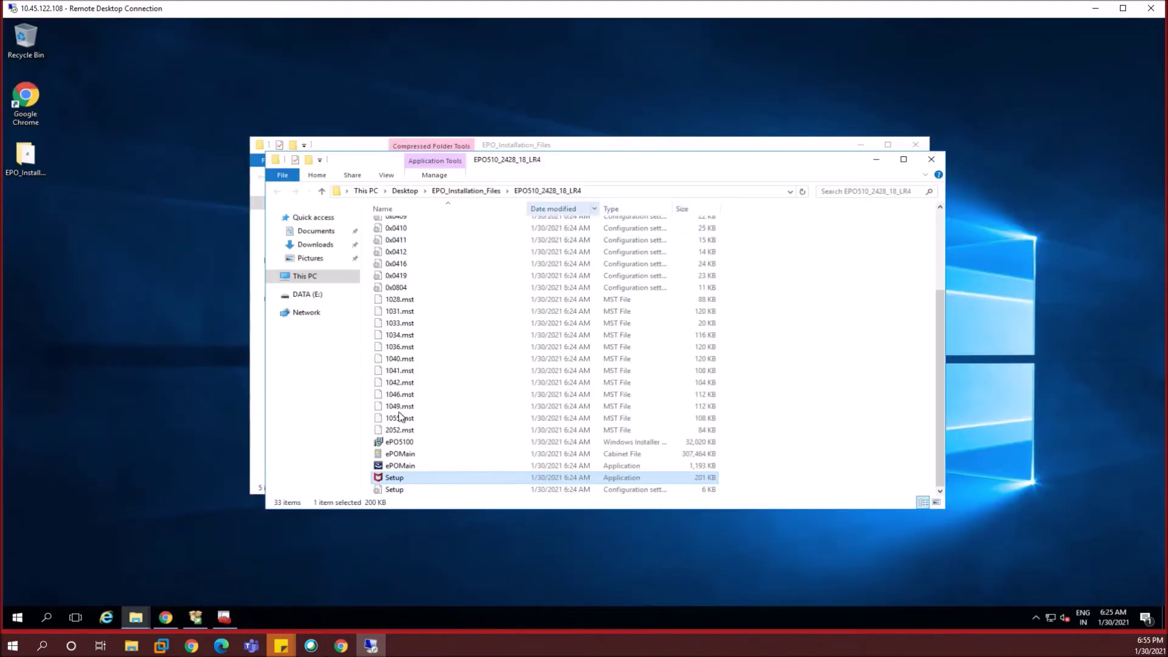
# - Run Setup from the EPO510_2428_18_LR4 folder past the security warning, then minimize both Explorer windows
pyautogui.doubleClick(399, 479)
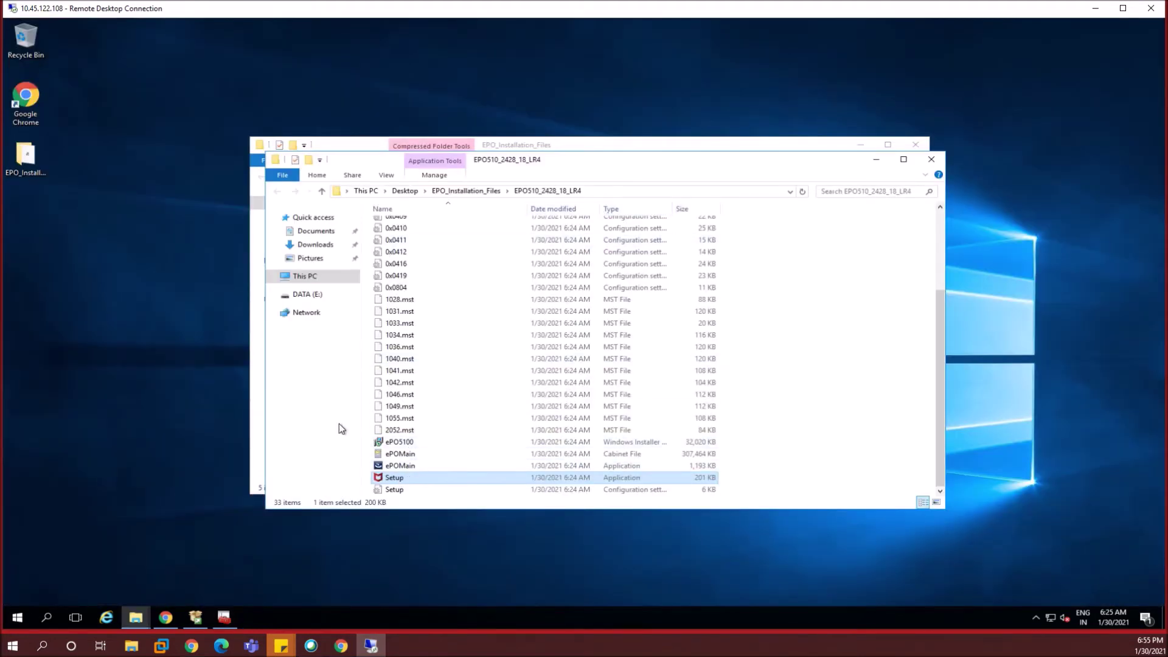
pyautogui.click(623, 331)
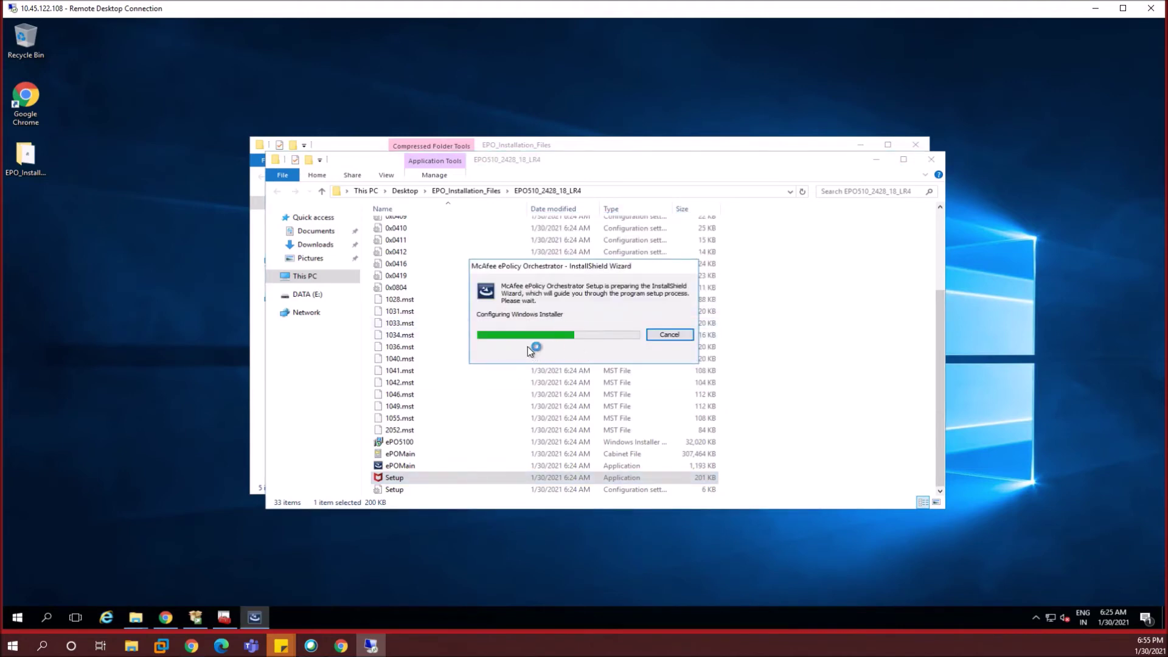
pyautogui.click(876, 159)
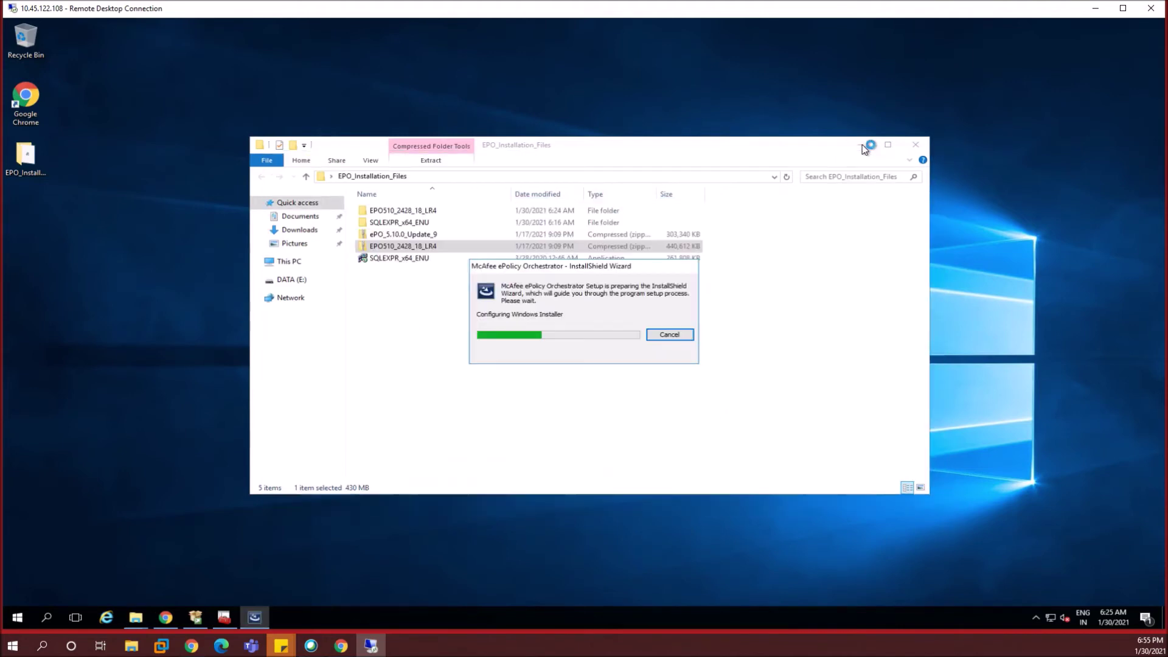
pyautogui.click(861, 144)
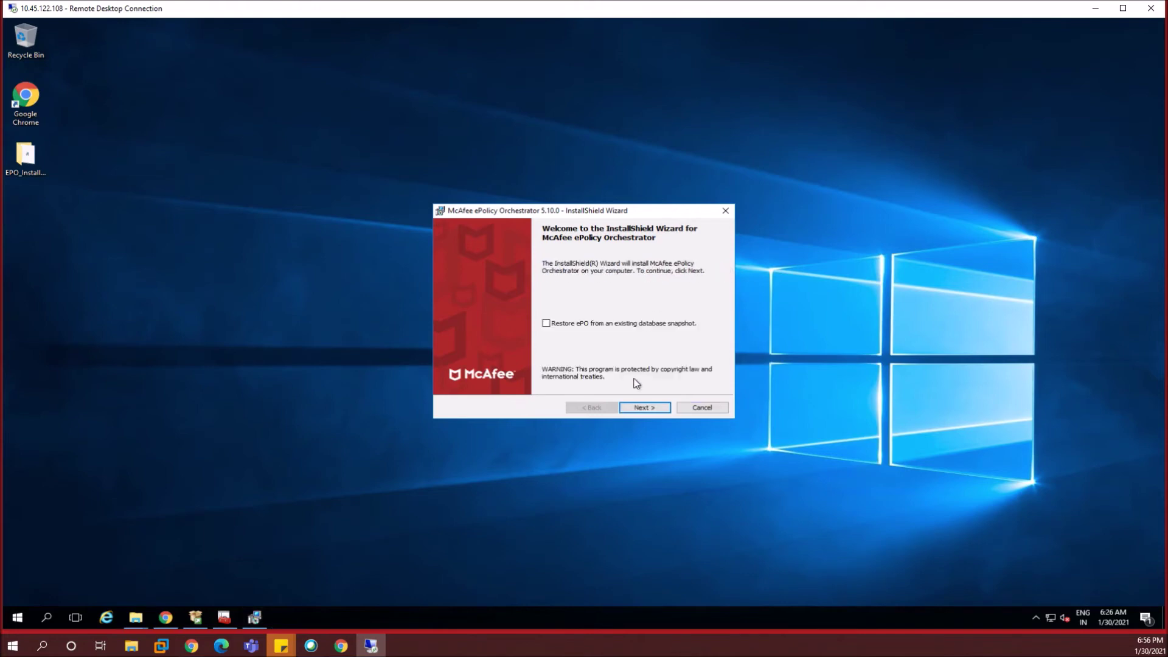
# - Pass the Welcome page, install Visual C++ 2010 SP1, and keep the default destination folder
pyautogui.click(646, 408)
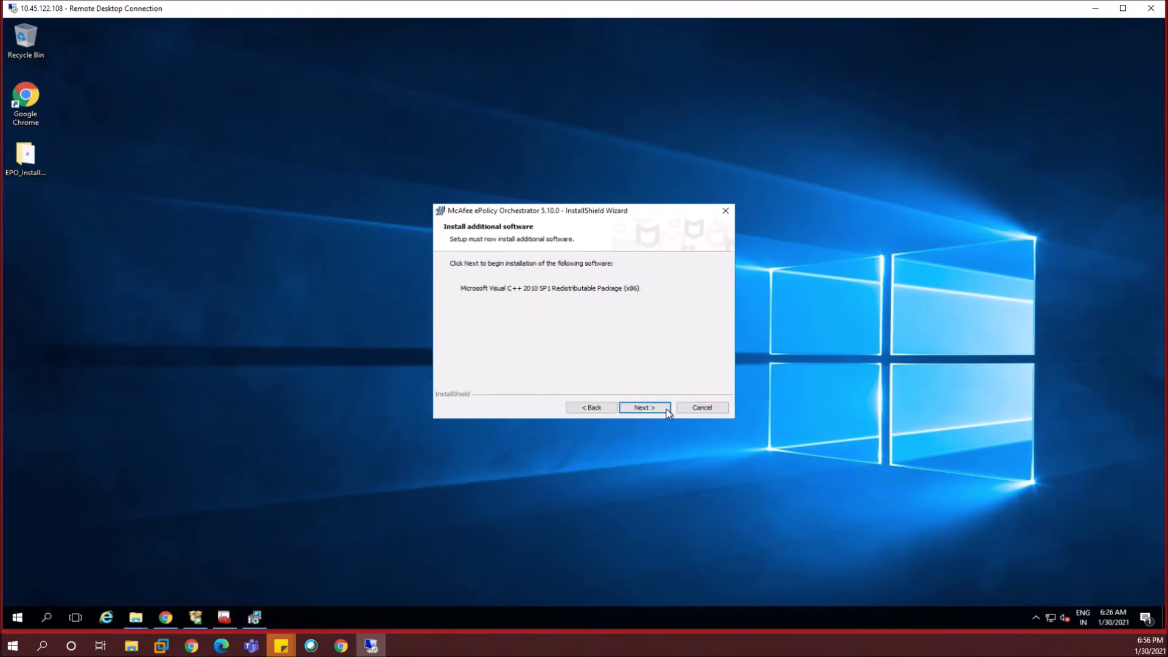
pyautogui.click(652, 407)
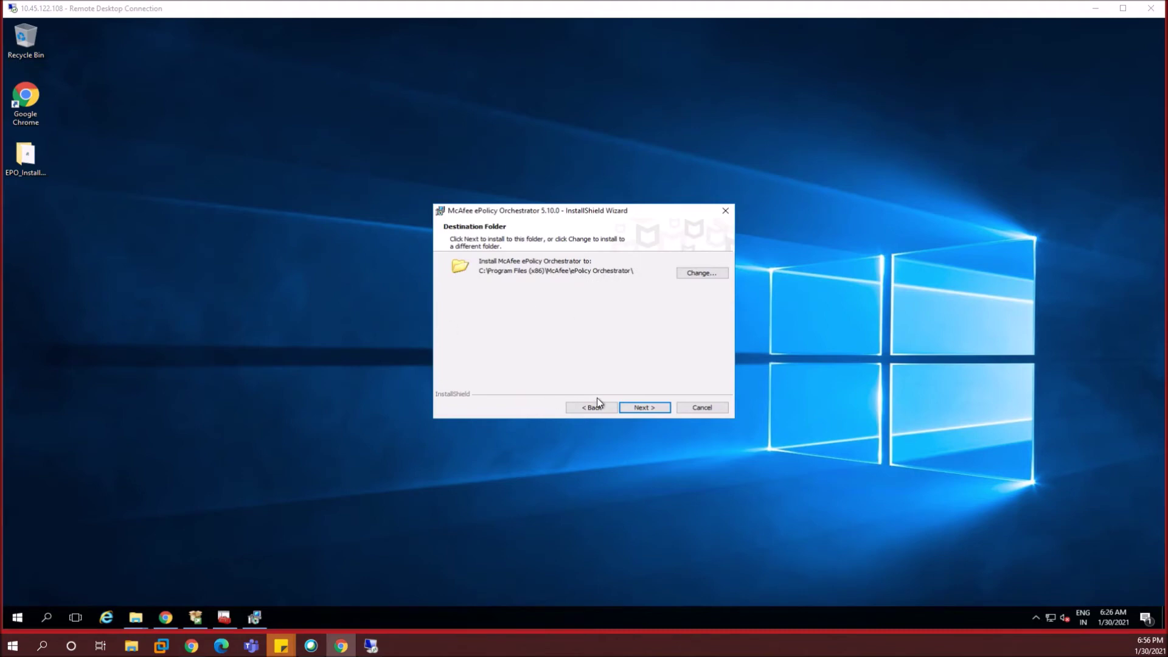
pyautogui.click(645, 408)
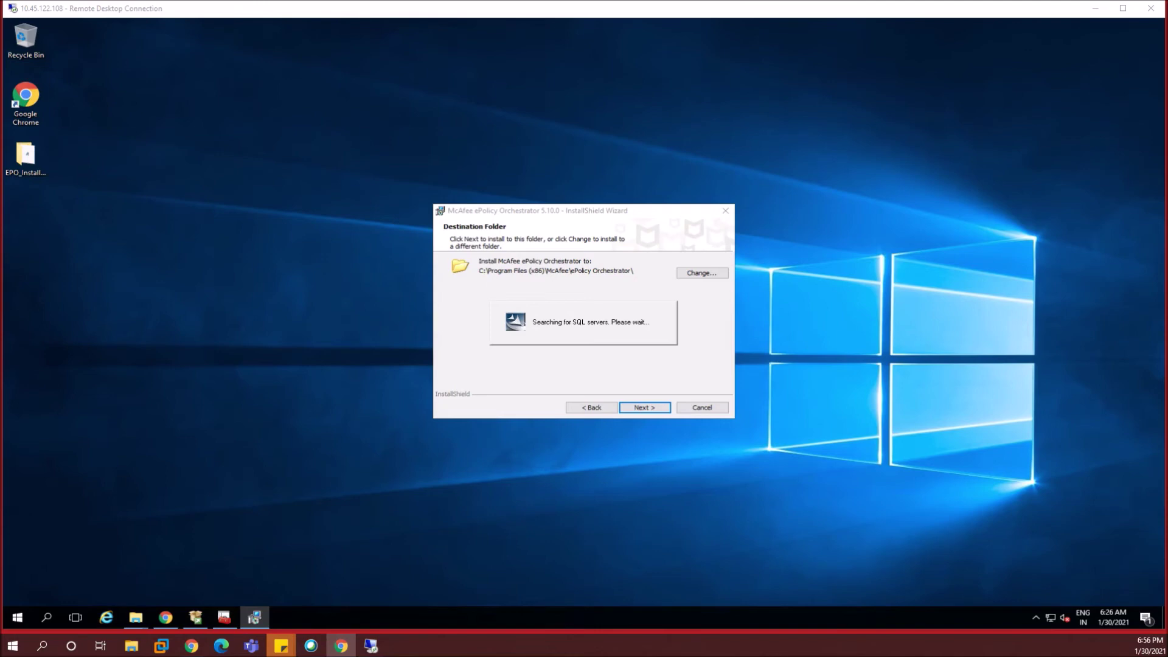
# - Run cmd to find the host name CLDDVQASPT0208, then return to the installer's database server list
pyautogui.rightClick(22, 617)
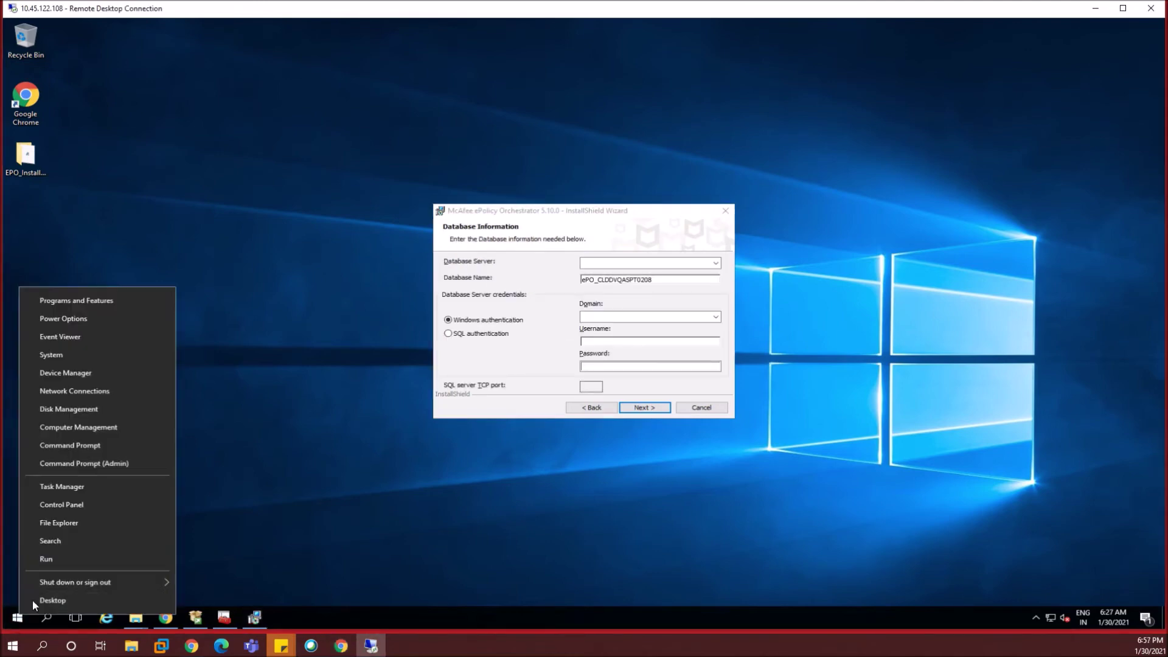
pyautogui.click(64, 557)
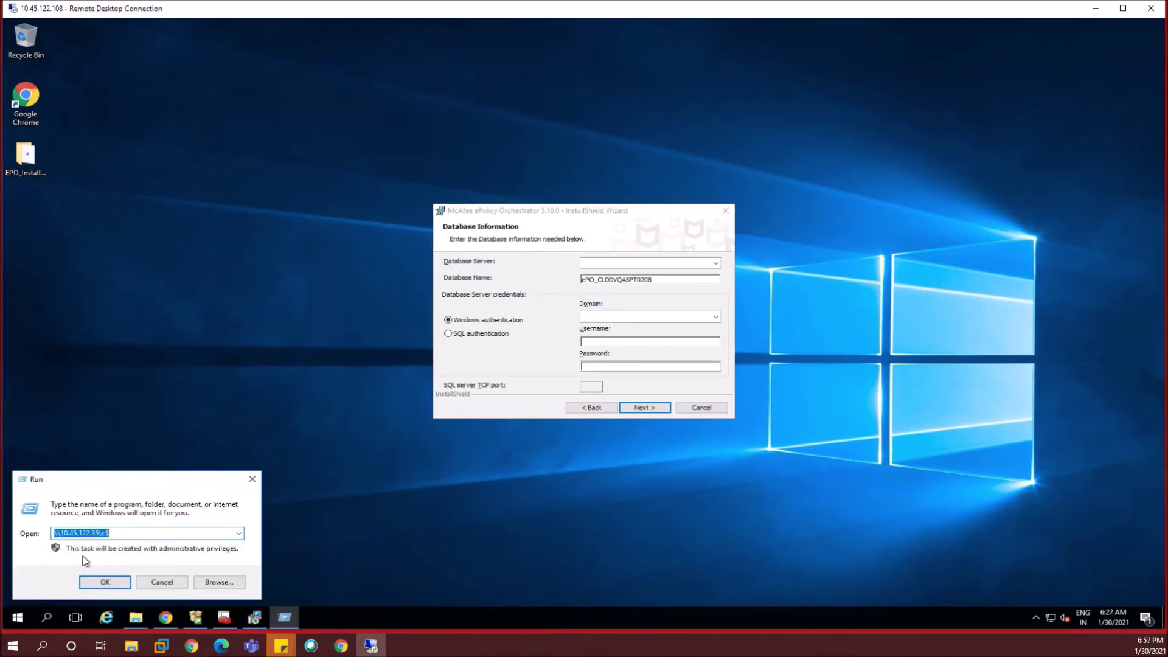
pyautogui.write('cmd')
pyautogui.press('Return')
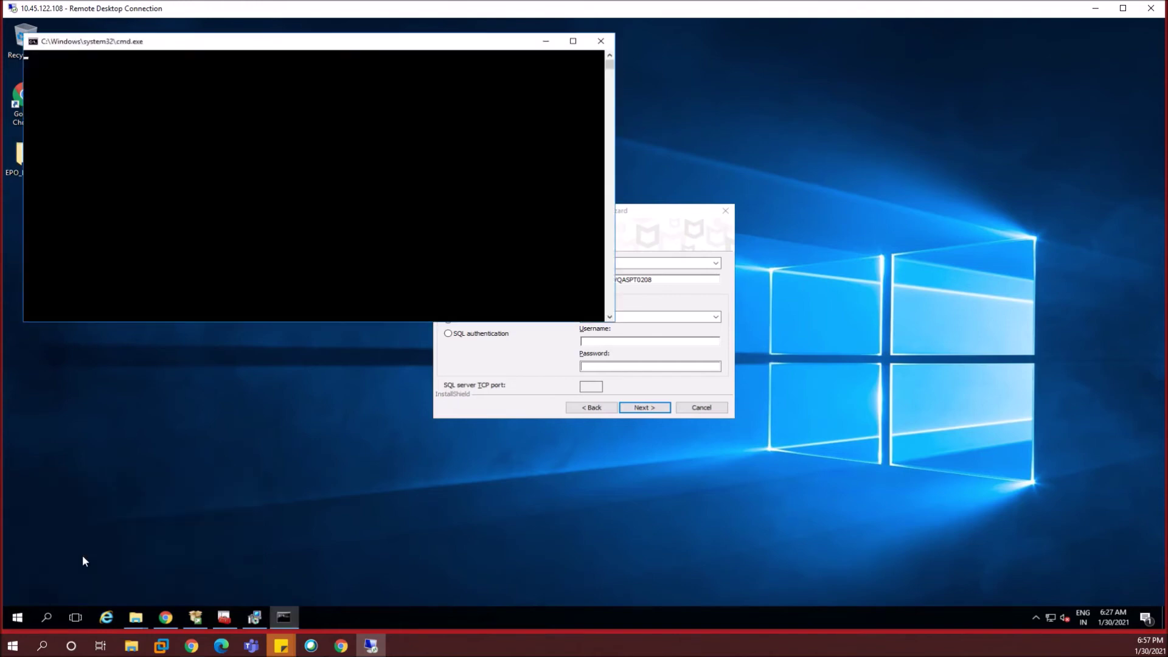
pyautogui.write('hostname')
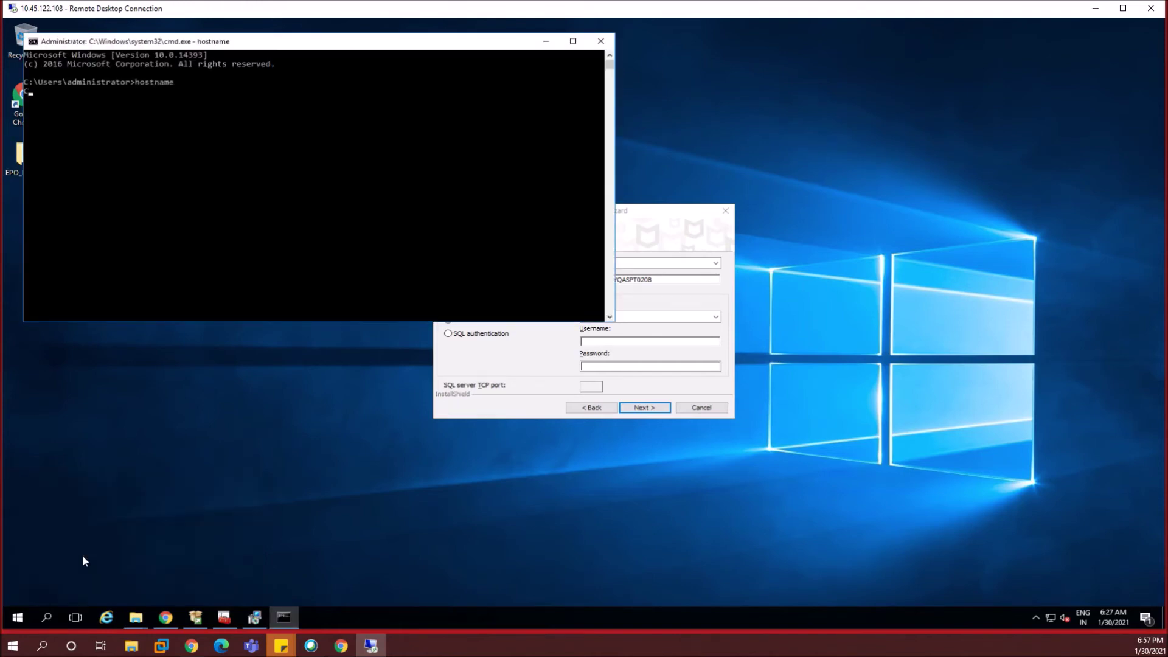
pyautogui.moveTo(90, 91); pyautogui.dragTo(28, 91)
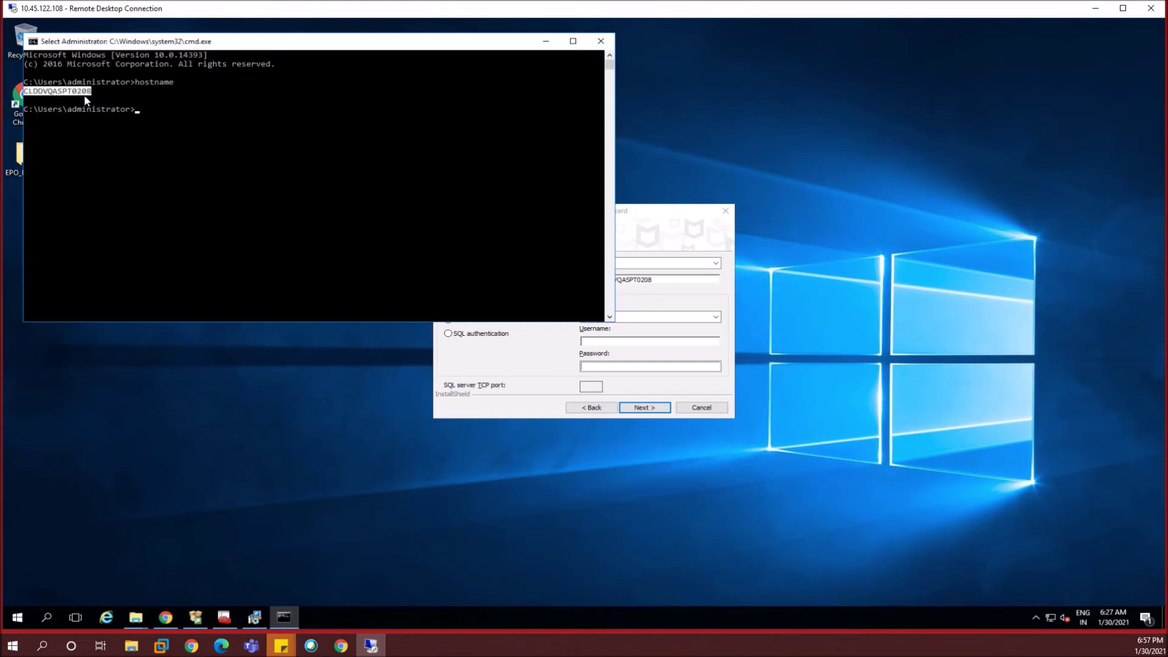
pyautogui.click(509, 359)
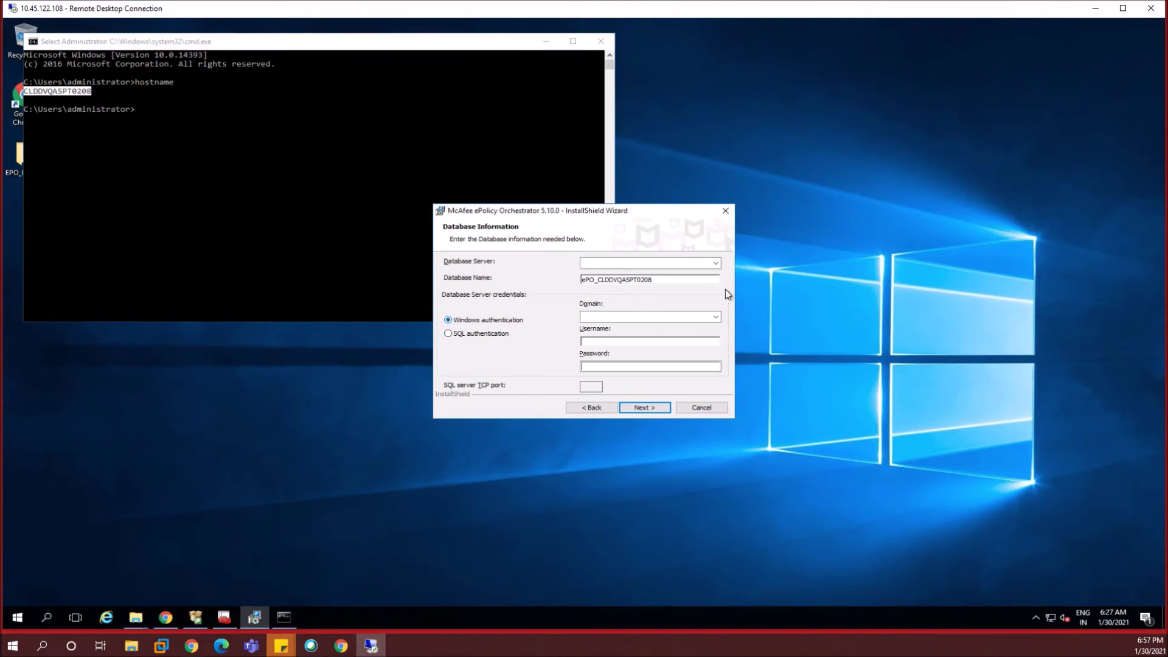
pyautogui.click(716, 263)
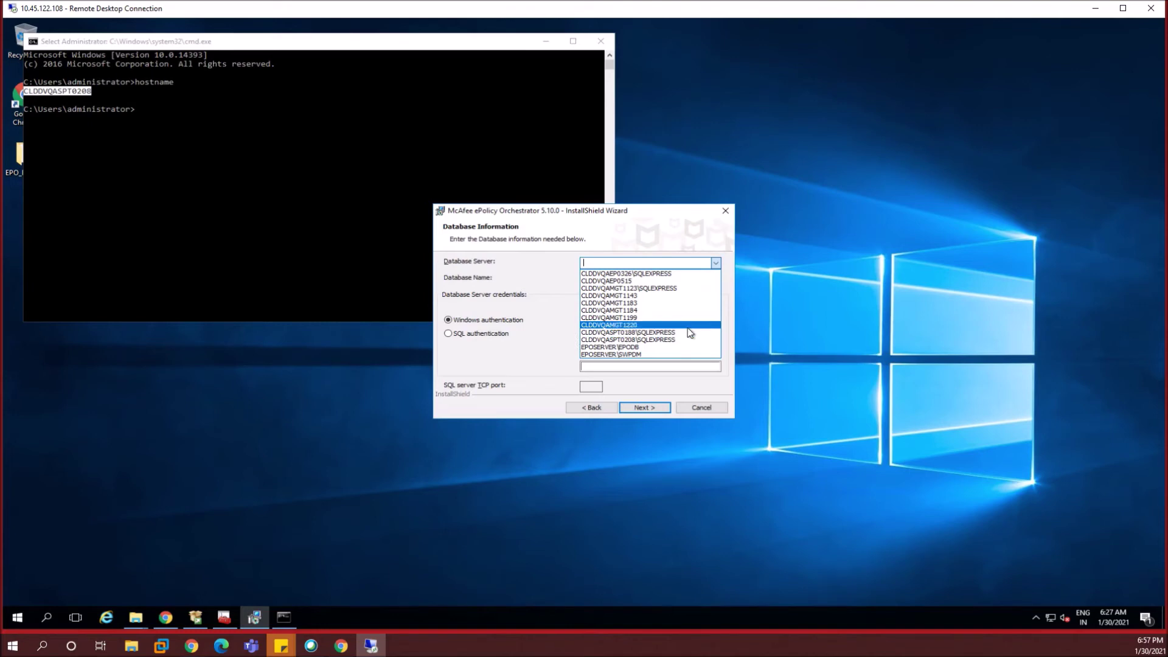
# - Choose CLDDVQASPT0208\SQLEXPRESS, enter the Windows domain, username and password, and submit them
pyautogui.click(639, 345)
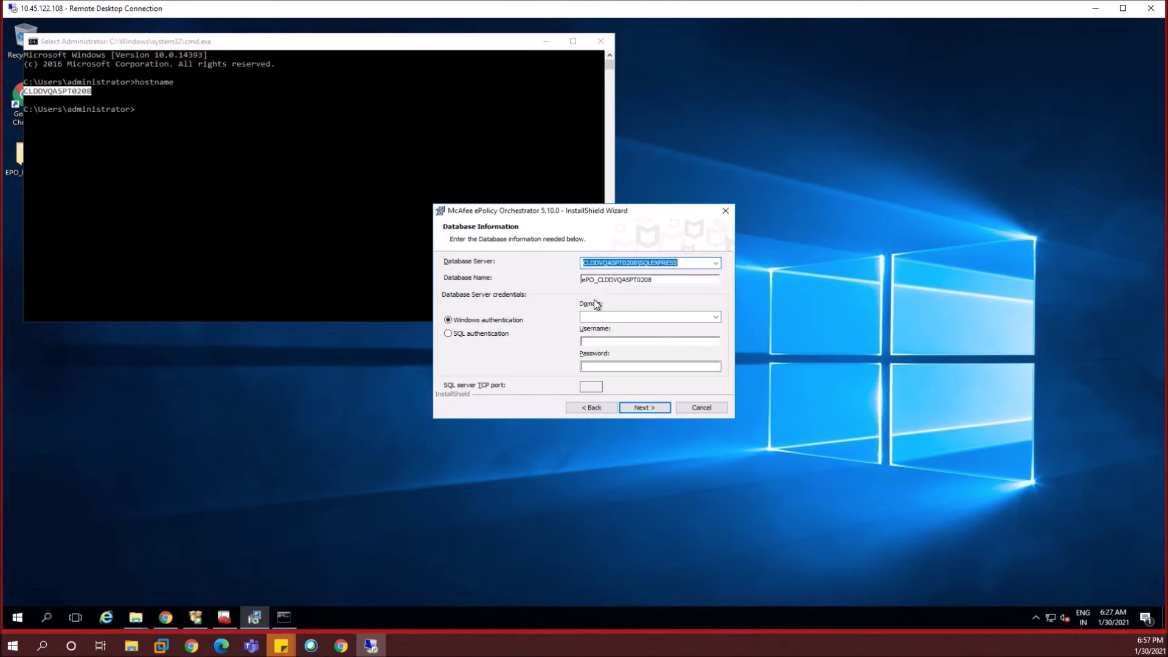
pyautogui.click(664, 317)
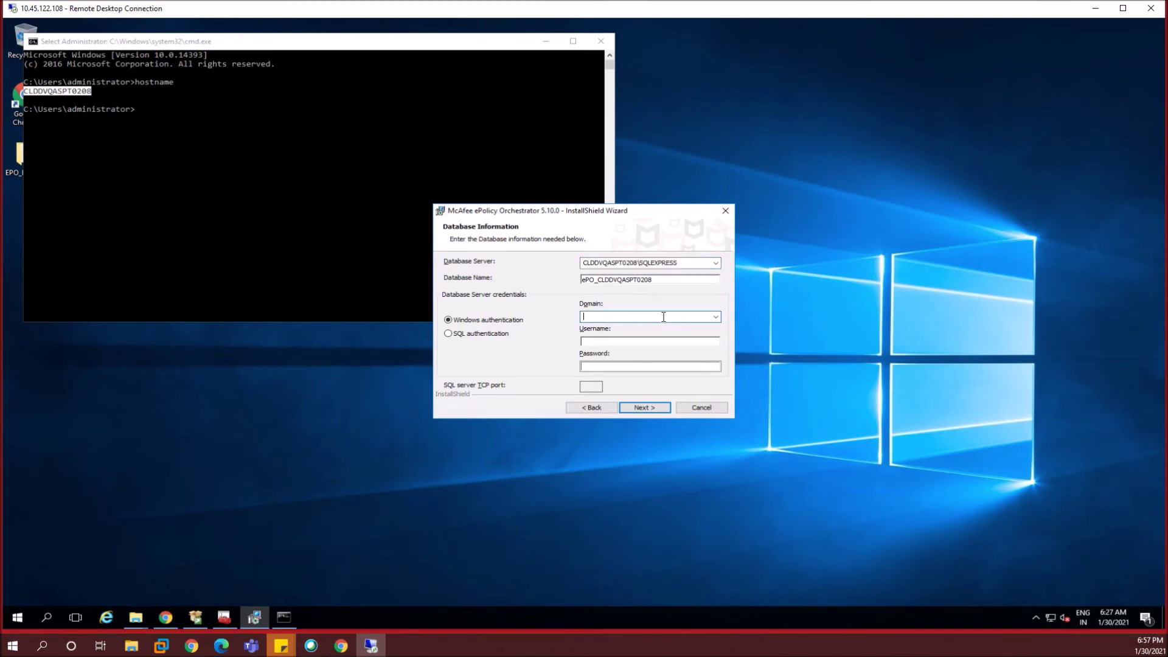
pyautogui.write('battlebay.com')
pyautogui.click(616, 342)
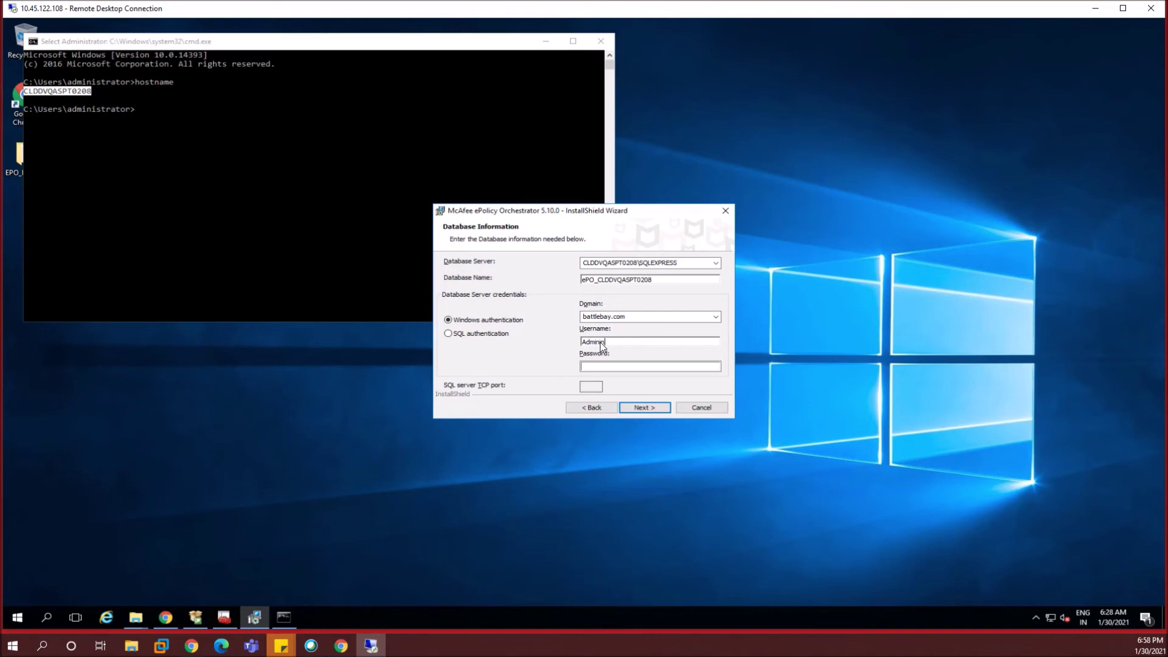
pyautogui.write('istr')
pyautogui.write('ato')
pyautogui.write('•••••••••')
pyautogui.click(644, 408)
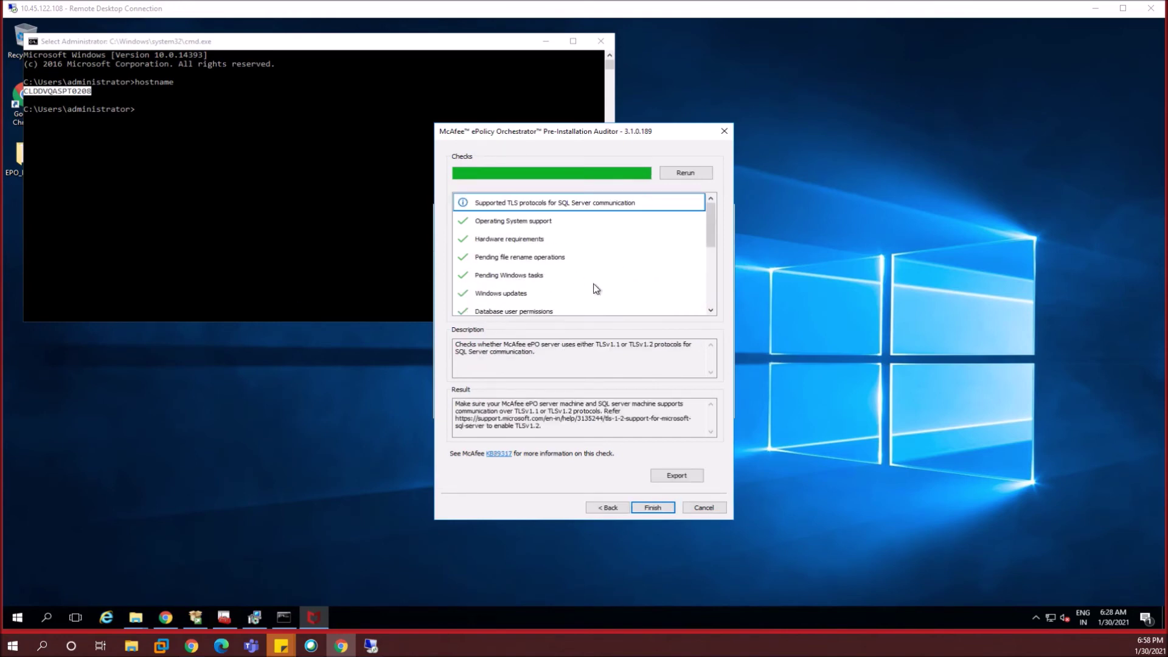
# - Close the finished Pre-Installation Auditor and continue past the Database Information page
pyautogui.click(654, 508)
pyautogui.click(645, 402)
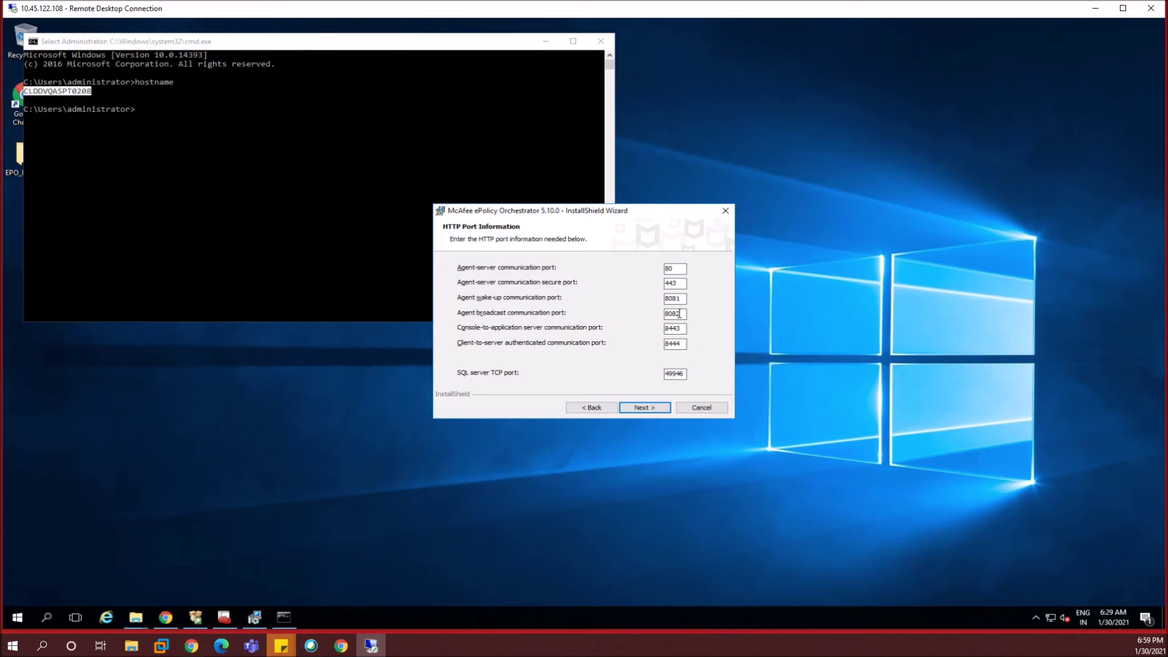
# - Keep the default HTTP ports, then enter and confirm the administrator password
pyautogui.click(642, 405)
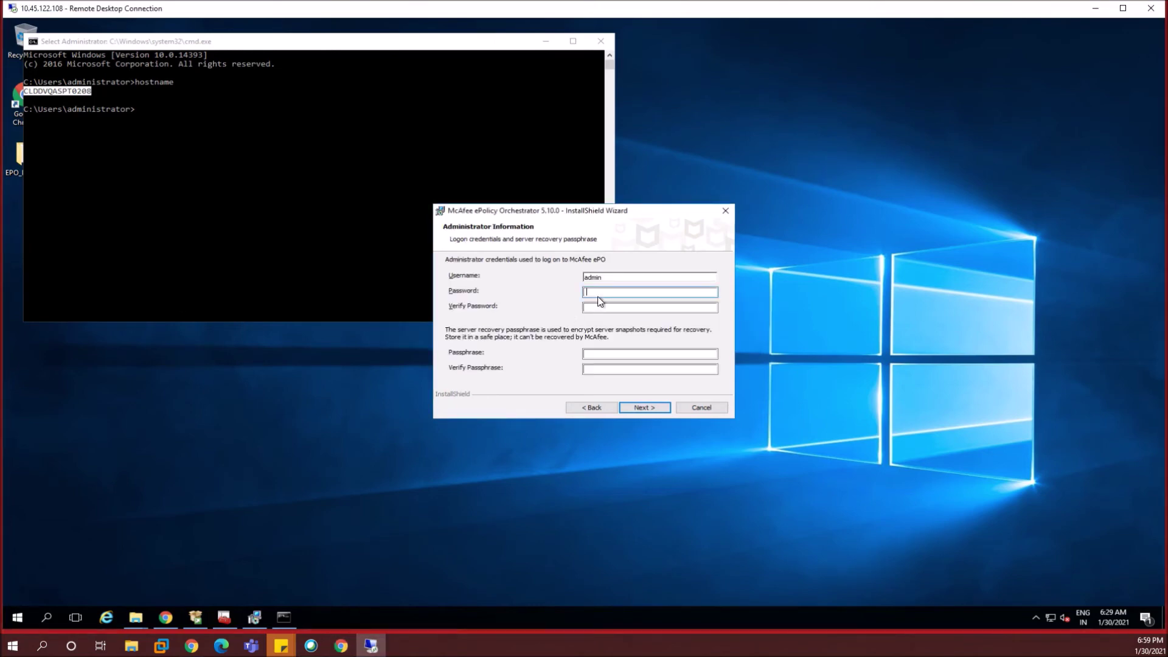
pyautogui.write('aaaaaa')
pyautogui.press('Tab')
pyautogui.write('aaaaaa')
pyautogui.press('Tab')
# - Enter and confirm the recovery passphrase, retyping it after typos
pyautogui.write('aaaaaaa')
pyautogui.press('BackSpace')
pyautogui.press('BackSpace')
pyautogui.press('BackSpace')
pyautogui.press('BackSpace')
pyautogui.press('BackSpace')
pyautogui.press('BackSpace')
pyautogui.press('BackSpace')
pyautogui.write('aaaa')
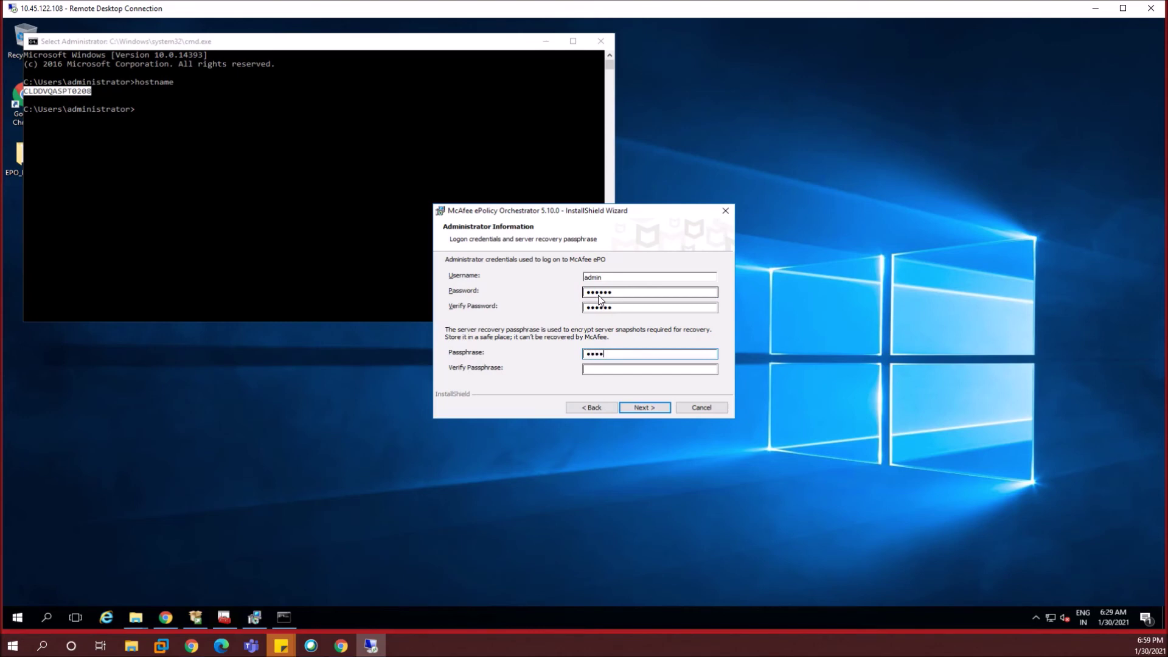
pyautogui.press('BackSpace')
pyautogui.press('BackSpace')
pyautogui.press('BackSpace')
pyautogui.write('aaaaaaaaaaaaa')
pyautogui.press('Tab')
pyautogui.write('aaaaaaaaaaaaa')
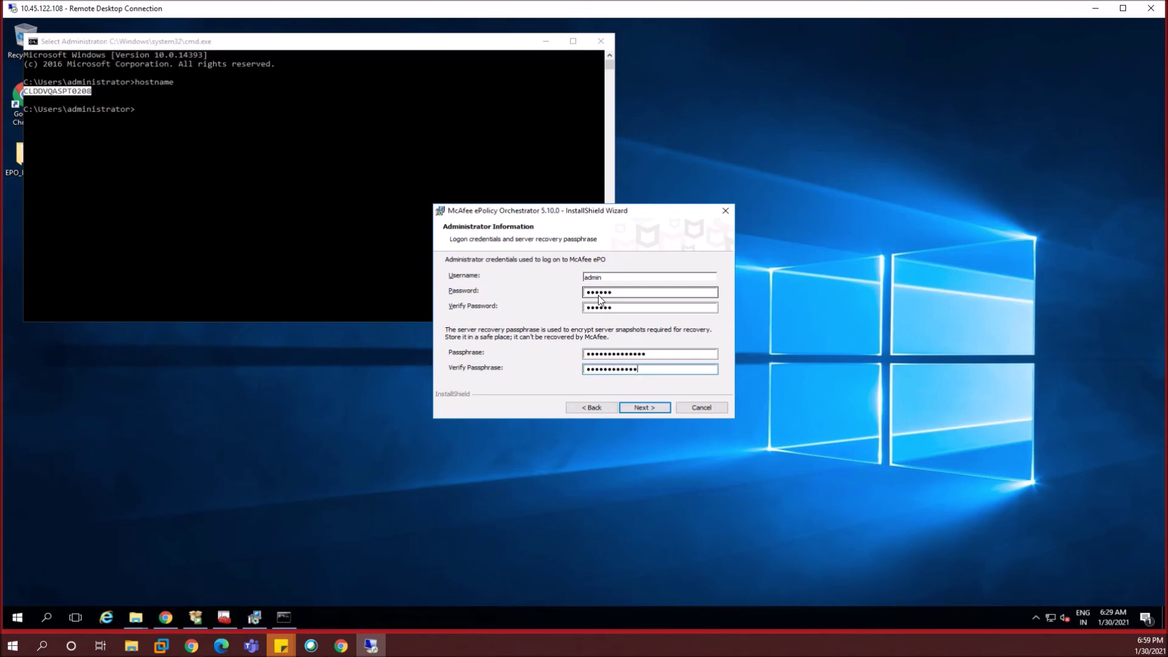
pyautogui.press('BackSpace')
pyautogui.press('BackSpace')
pyautogui.press('BackSpace')
pyautogui.press('BackSpace')
pyautogui.press('BackSpace')
pyautogui.press('BackSpace')
pyautogui.press('BackSpace')
pyautogui.press('BackSpace')
pyautogui.press('BackSpace')
pyautogui.press('BackSpace')
pyautogui.press('BackSpace')
pyautogui.press('BackSpace')
pyautogui.write('aaaaaaaaaaaaaaa')
pyautogui.hotkey('shift', 'Tab')
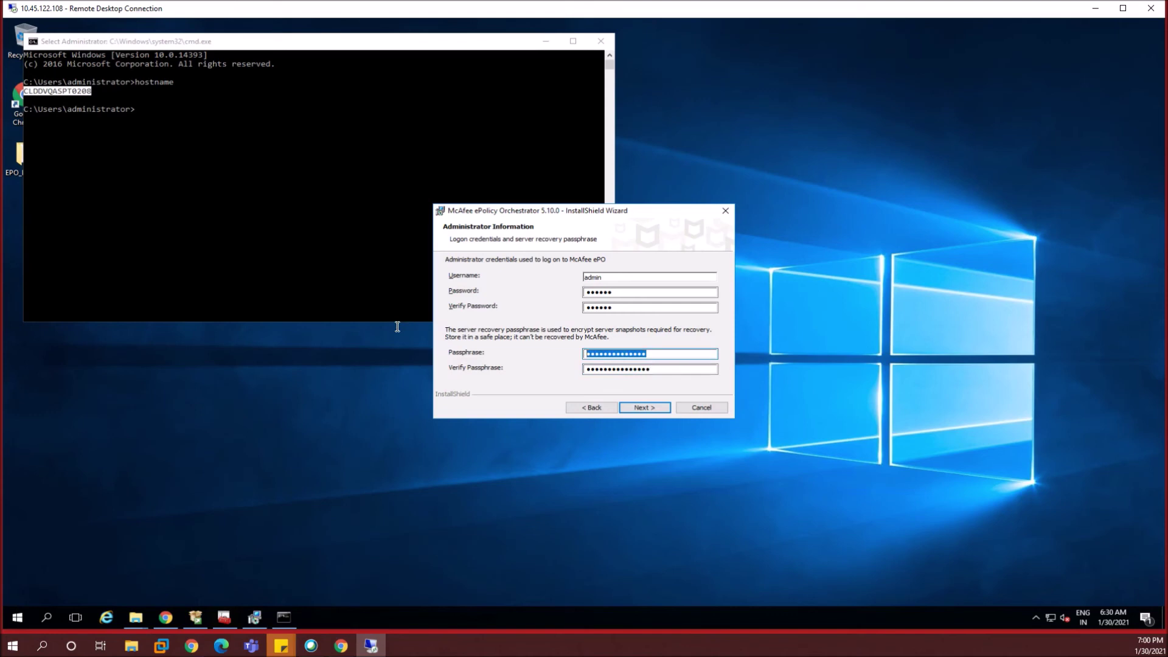
pyautogui.write('****************')
# - Review the password and passphrase fields and advance to the Type License Key page
pyautogui.doubleClick(617, 298)
pyautogui.doubleClick(619, 308)
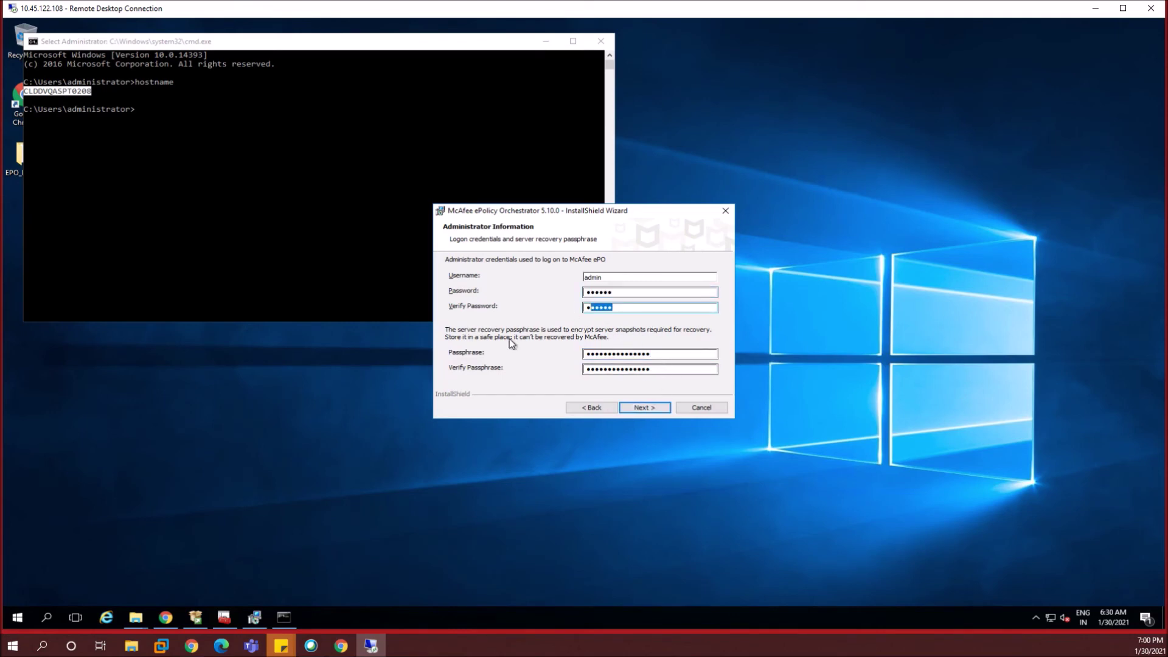
pyautogui.doubleClick(617, 354)
pyautogui.moveTo(585, 369); pyautogui.dragTo(648, 368)
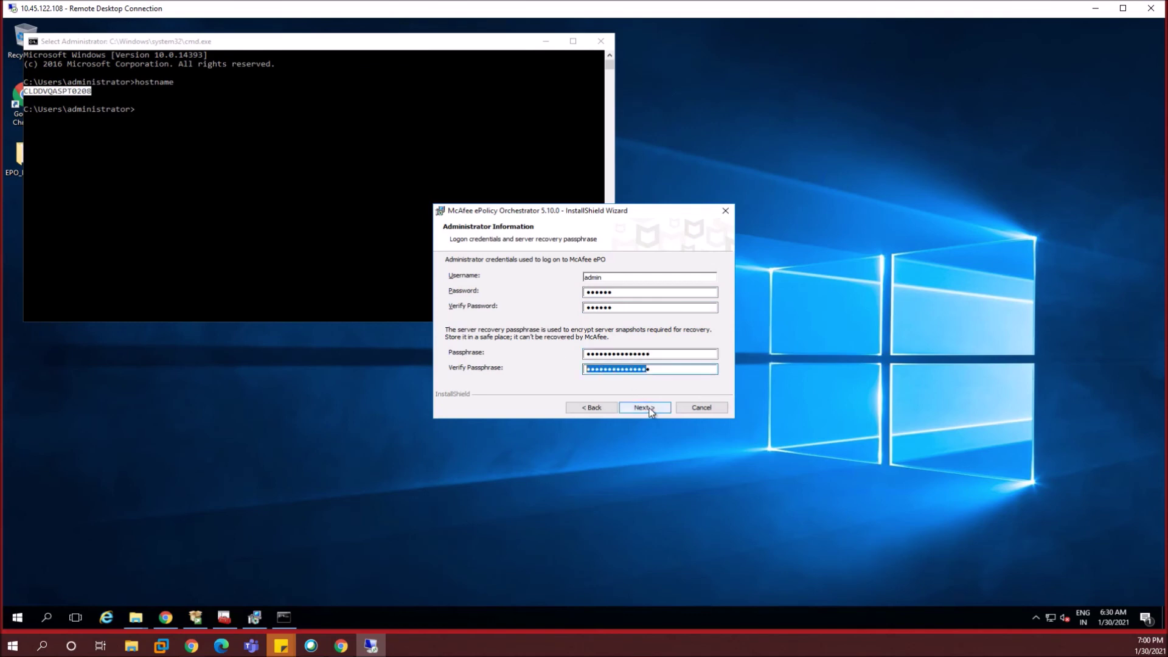
pyautogui.click(648, 407)
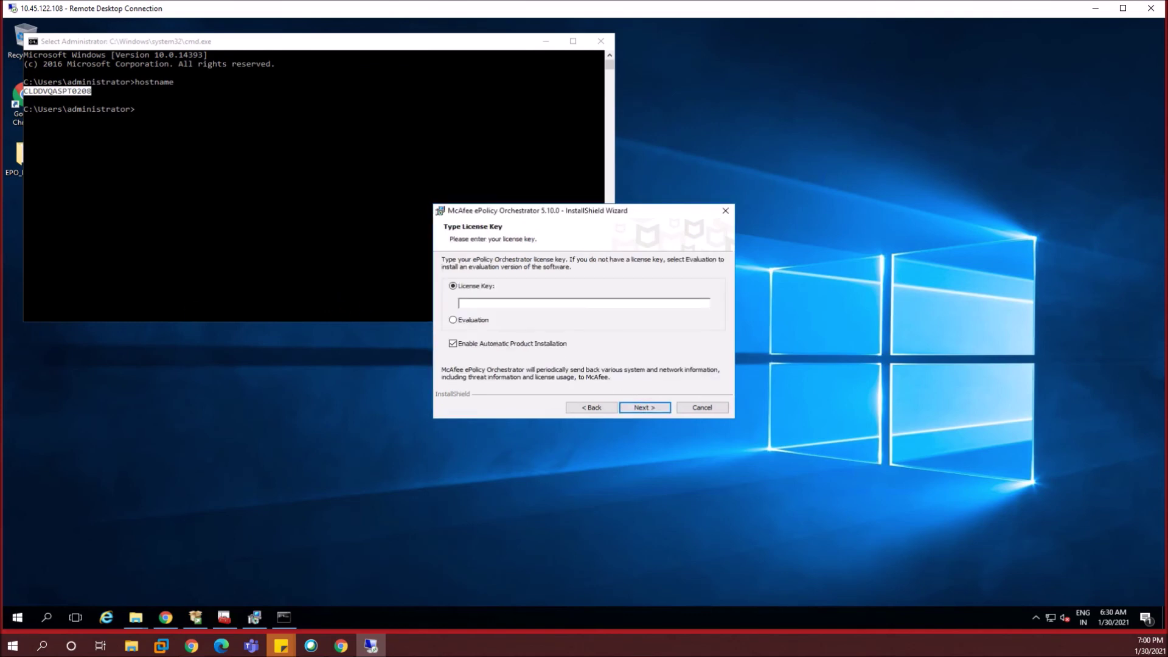
# - Uncheck Enable Automatic Product Installation, accept the McAfee license terms, and begin installing
pyautogui.click(476, 307)
pyautogui.click(549, 346)
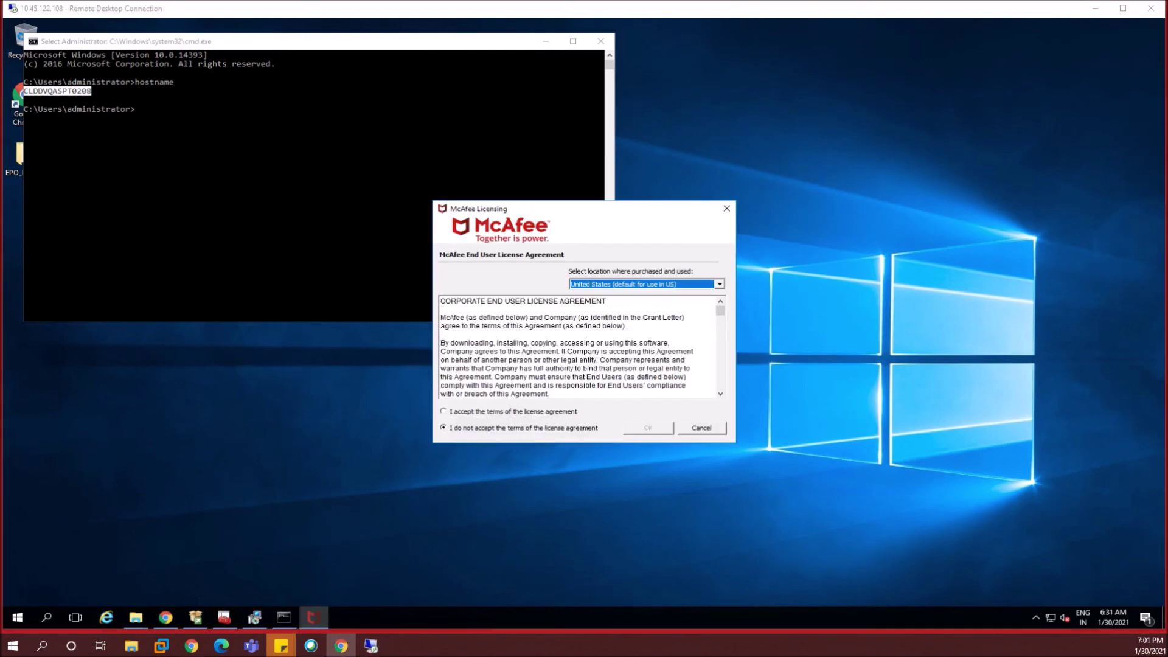
pyautogui.click(466, 413)
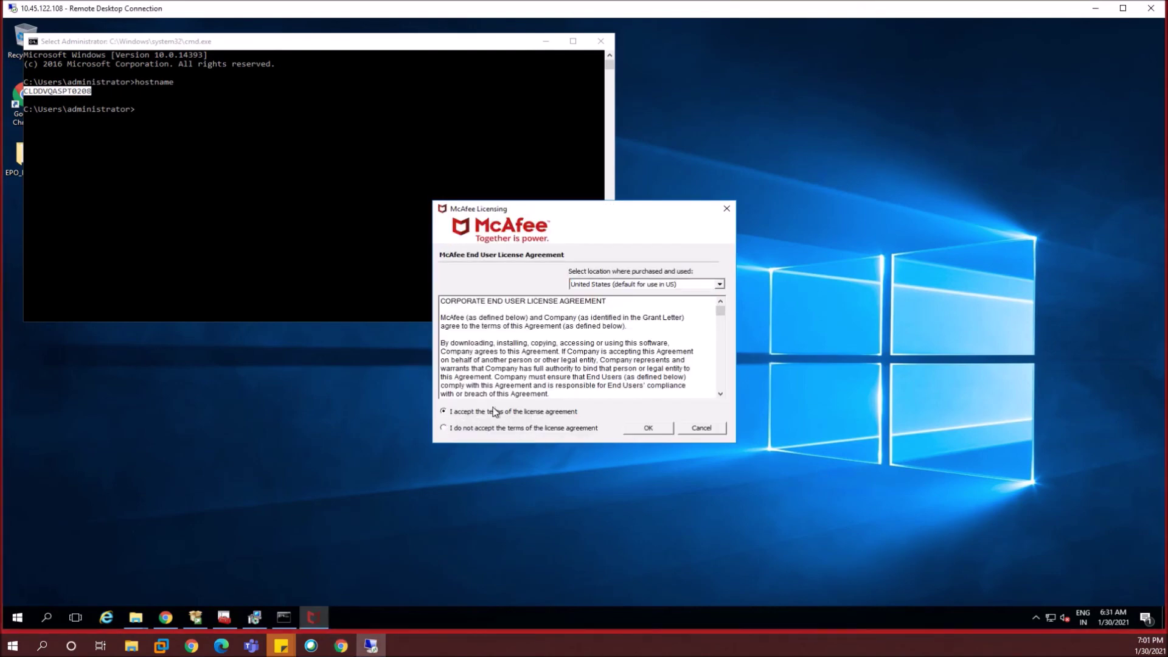
pyautogui.click(659, 433)
pyautogui.click(655, 413)
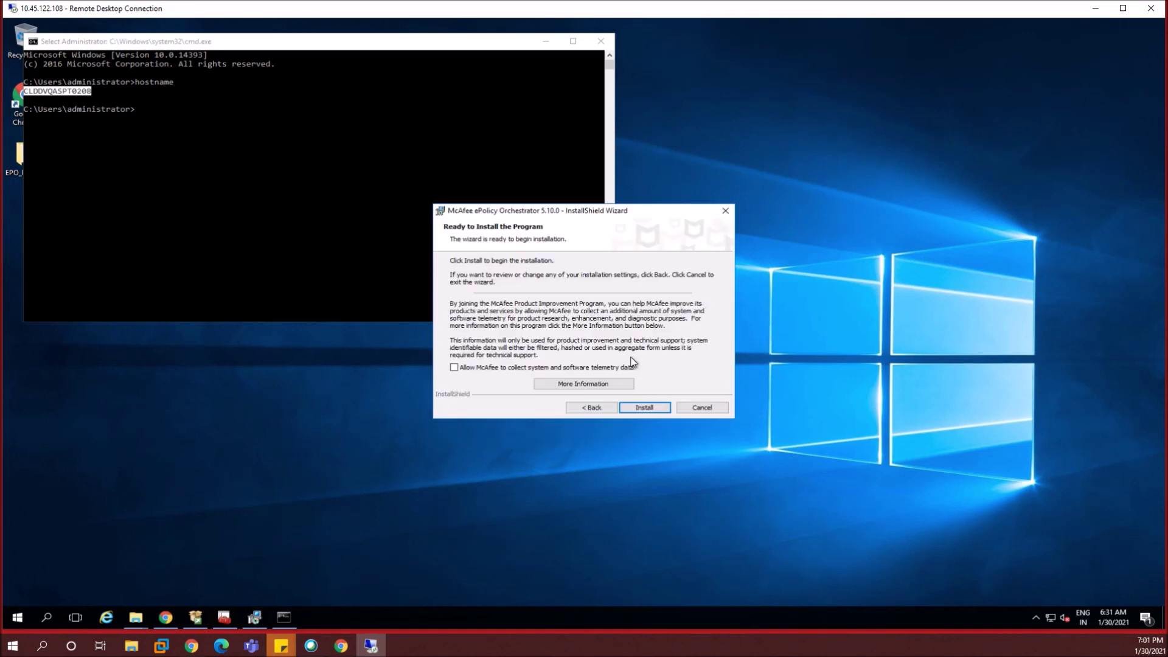
pyautogui.click(655, 407)
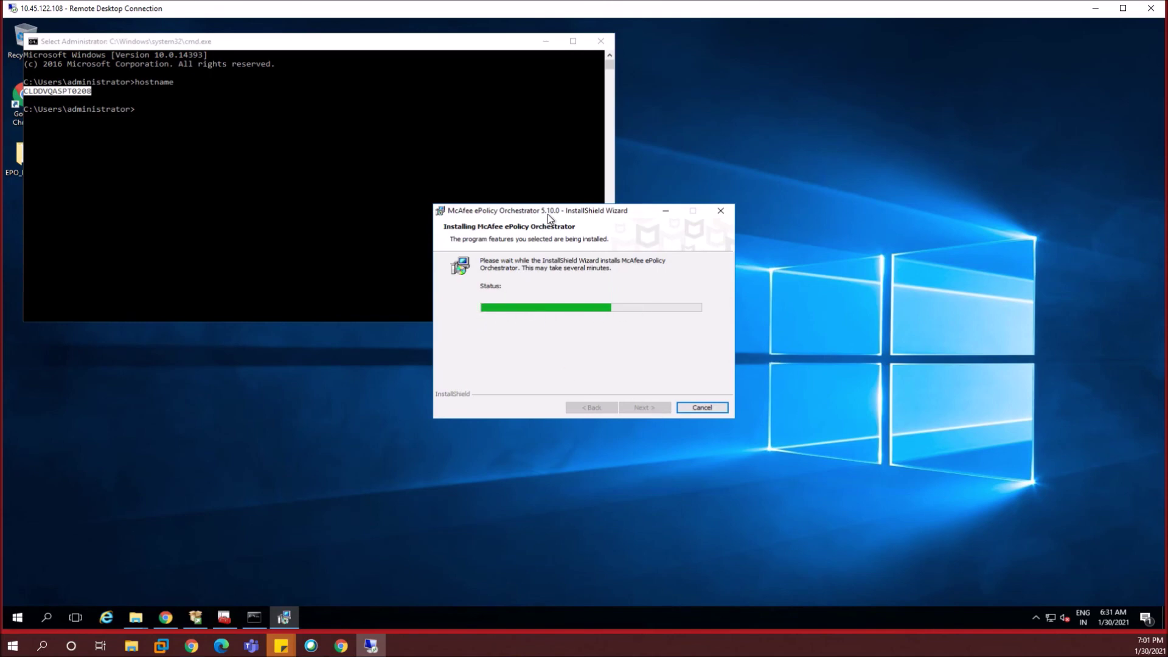
# - Minimize the command prompt, then finish the wizard with 'launch McAfee ePolicy Orchestrator now' ticked
pyautogui.click(547, 41)
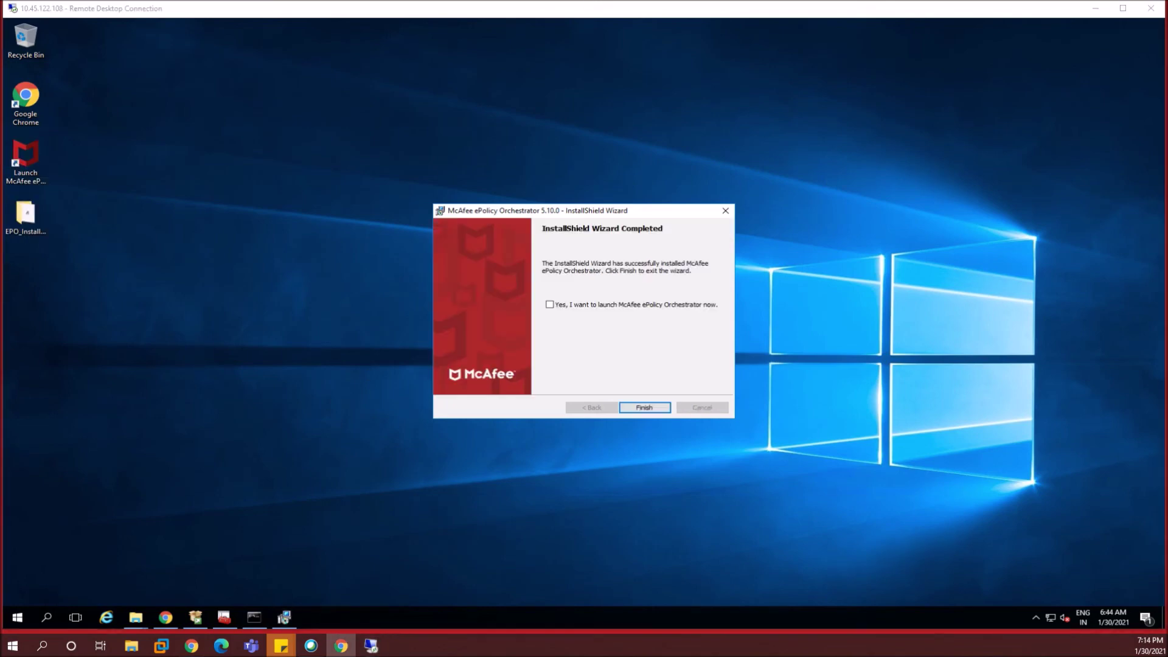
pyautogui.click(551, 337)
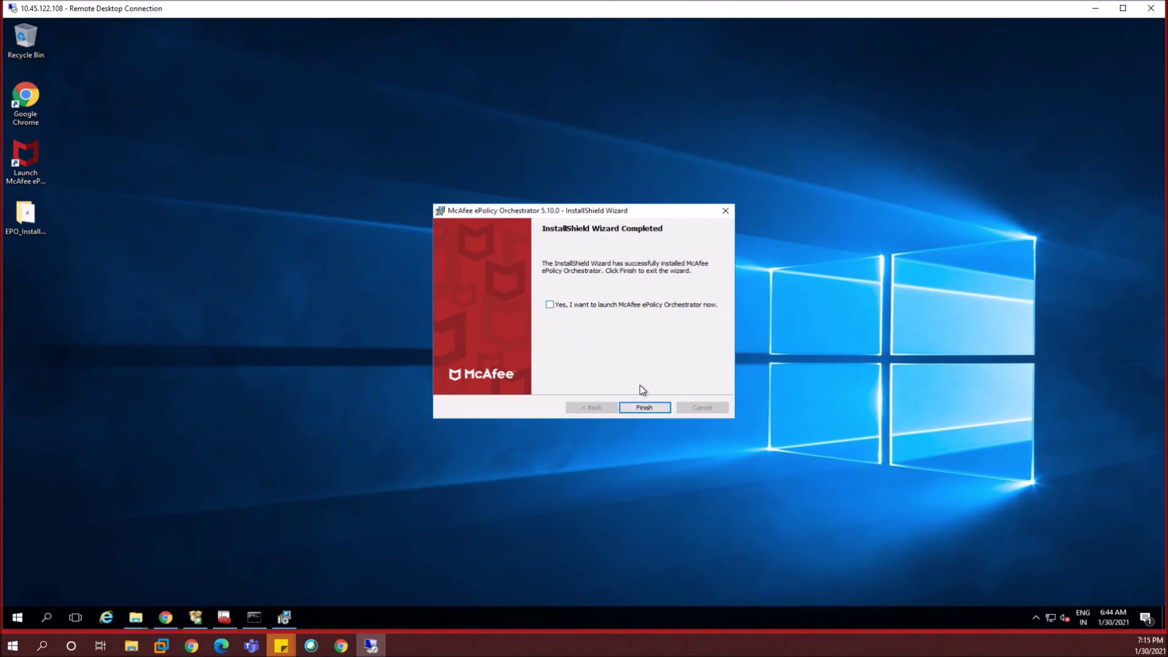
pyautogui.click(593, 305)
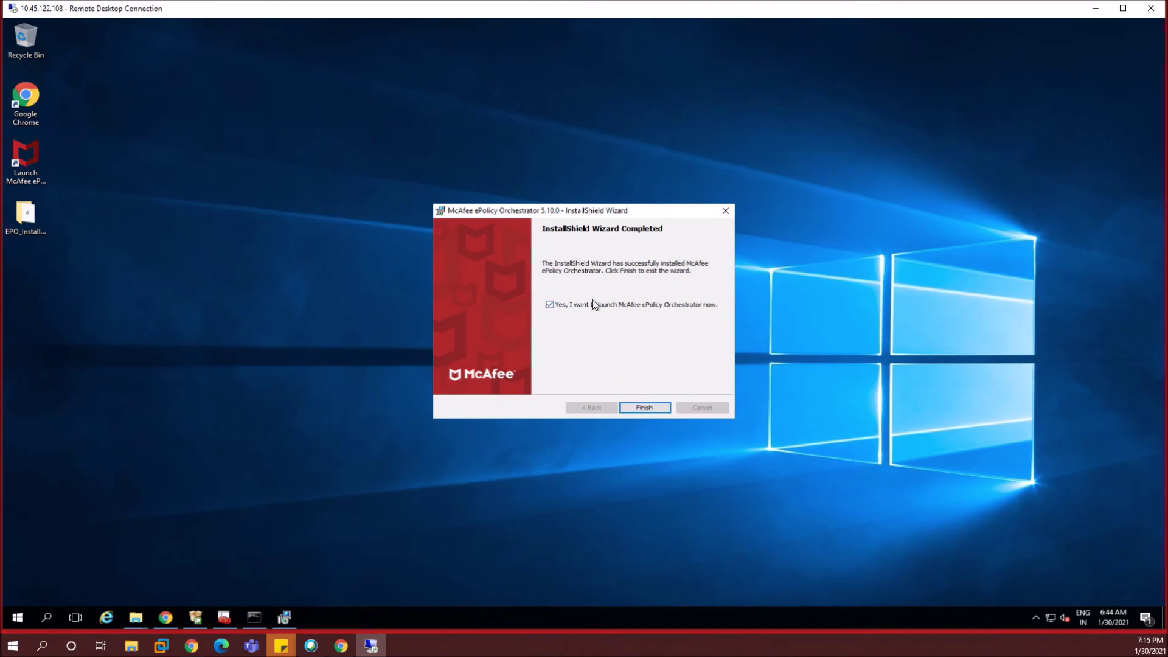
pyautogui.click(646, 408)
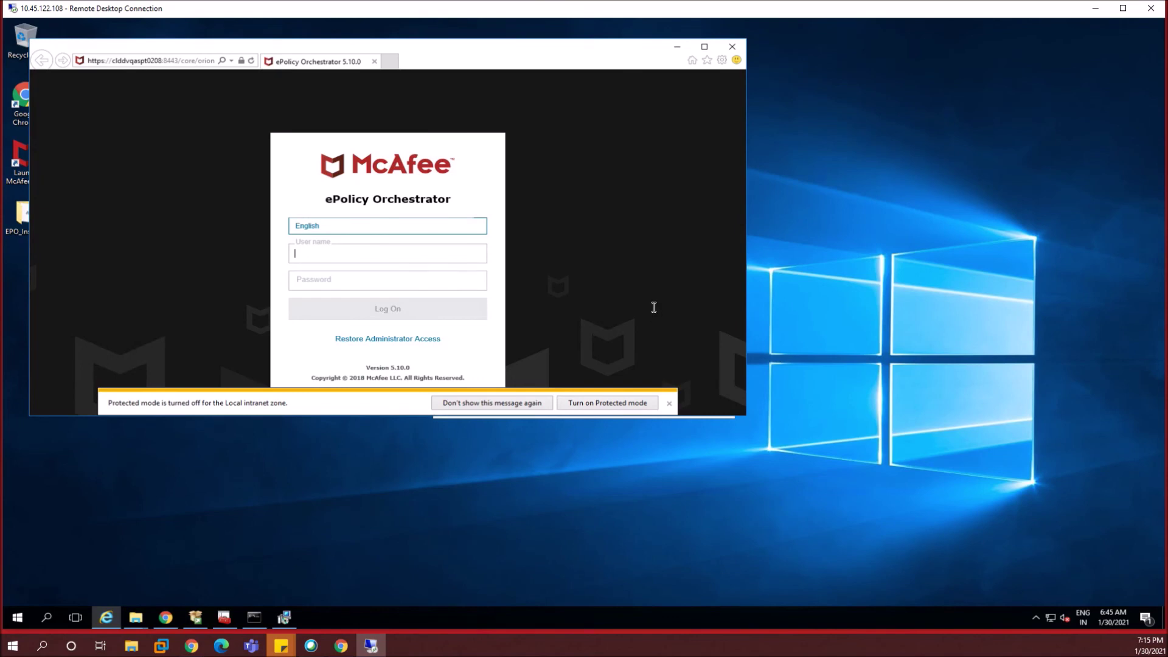
# - Dismiss the Protected mode and ScriptScan bars, copy the login URL, and launch Google Chrome
pyautogui.click(669, 404)
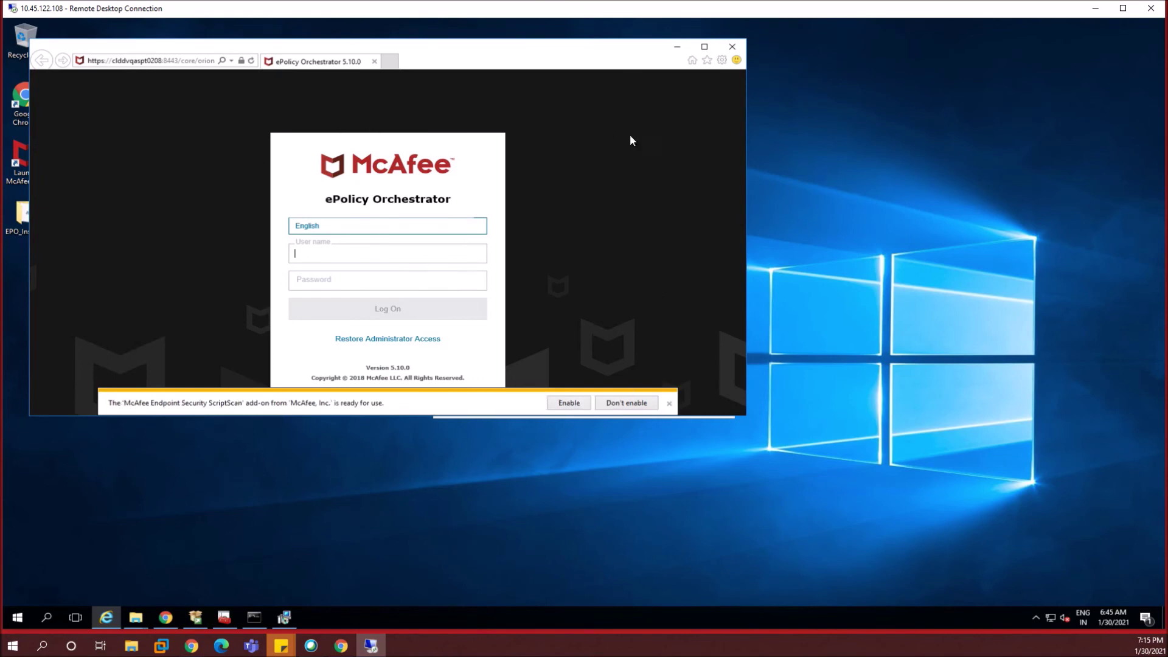
pyautogui.click(670, 405)
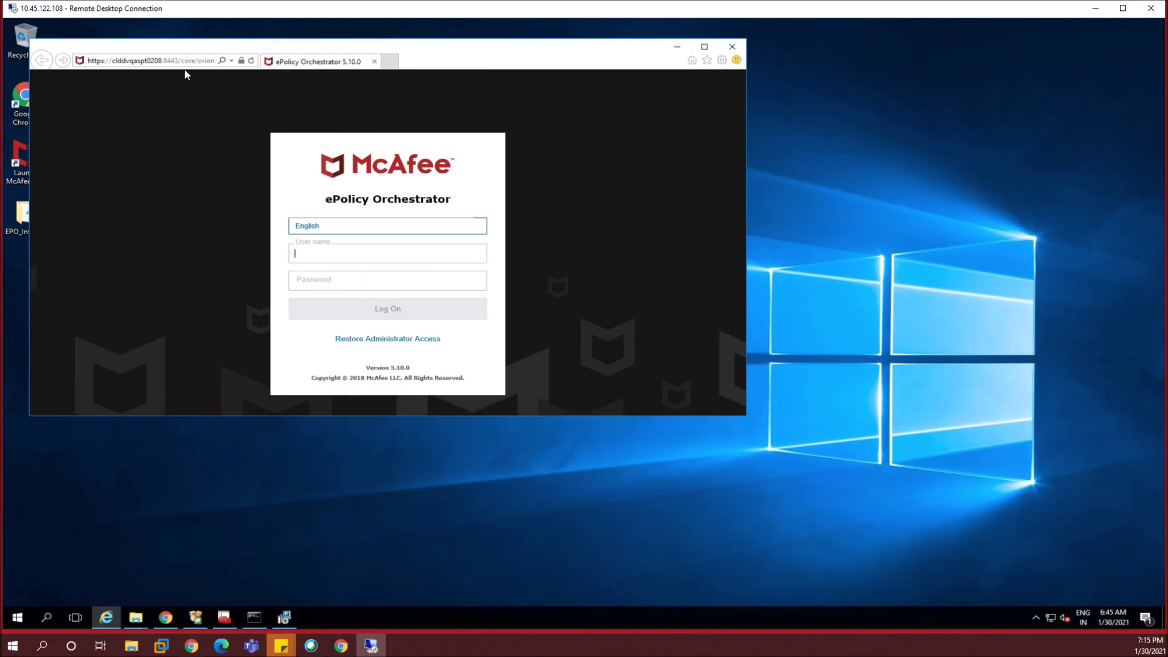
pyautogui.click(140, 62)
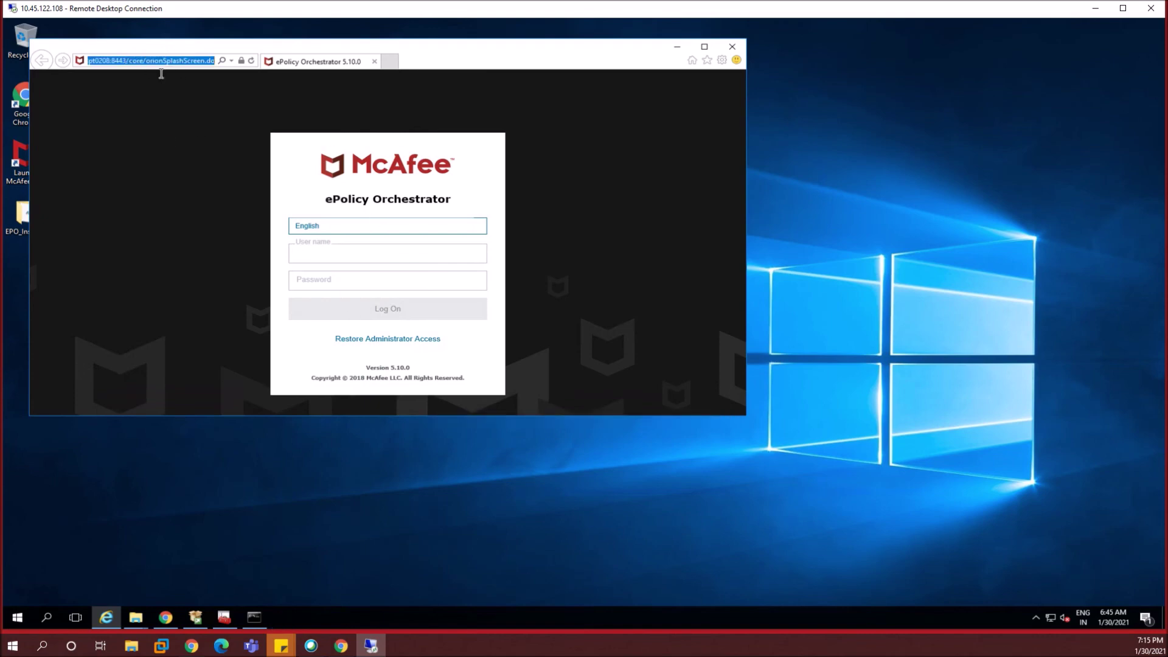
pyautogui.click(679, 47)
pyautogui.doubleClick(26, 101)
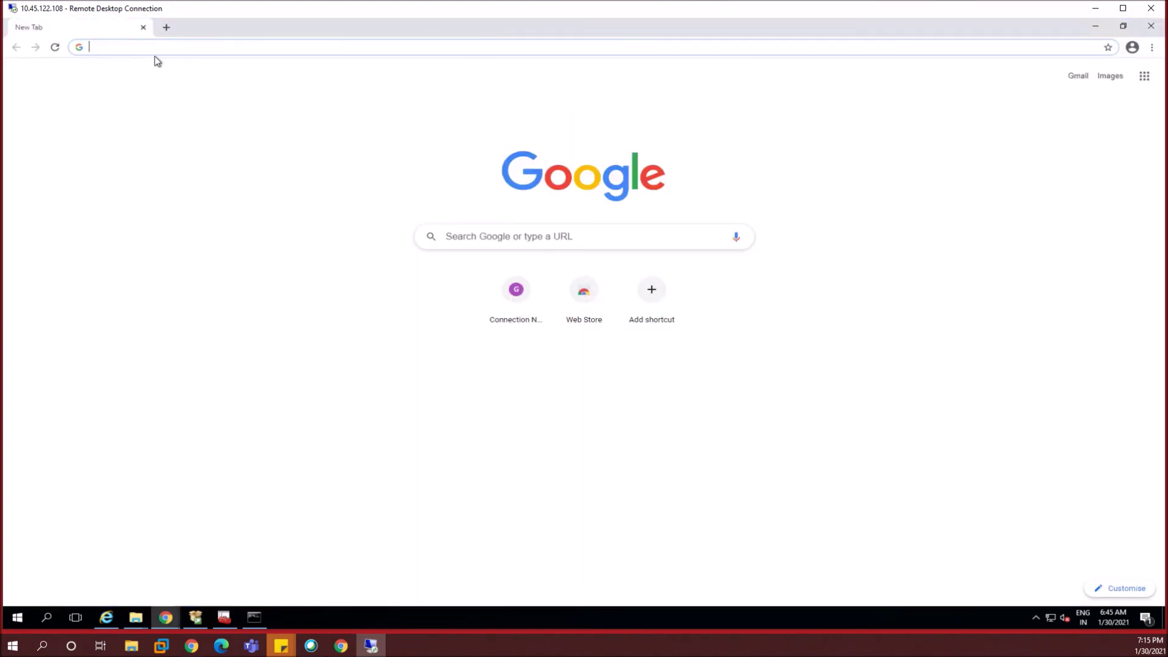
# - Load the ePO login page in Chrome by pasting its address into the address bar
pyautogui.click(182, 46)
pyautogui.write('https://clddvqaspt0208:8443/core/orionSplashScreen.do')
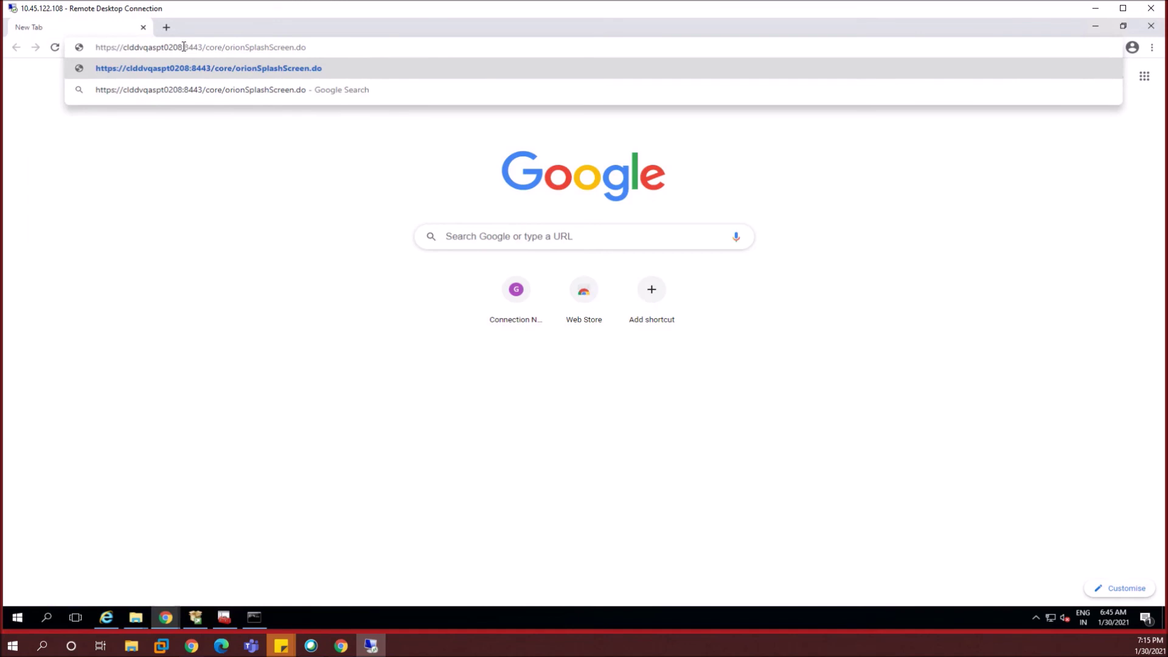
pyautogui.press('Return')
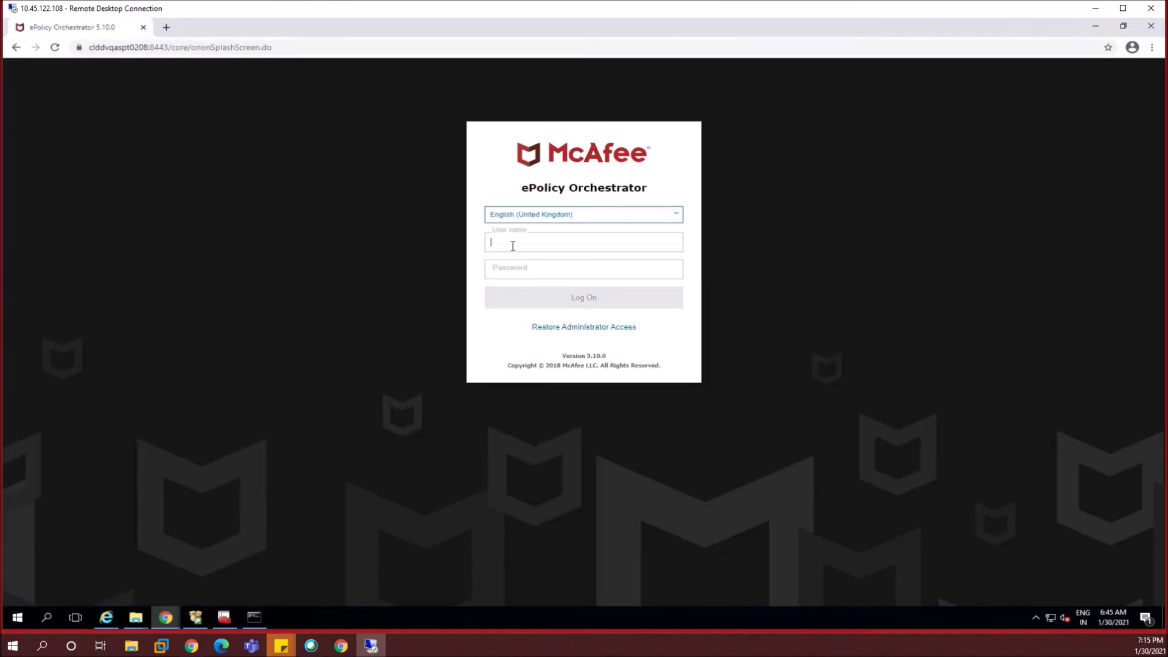
# - Log on with the admin user name and its password to reach the Dashboards page
pyautogui.write('admin')
pyautogui.press('Tab')
pyautogui.write('******')
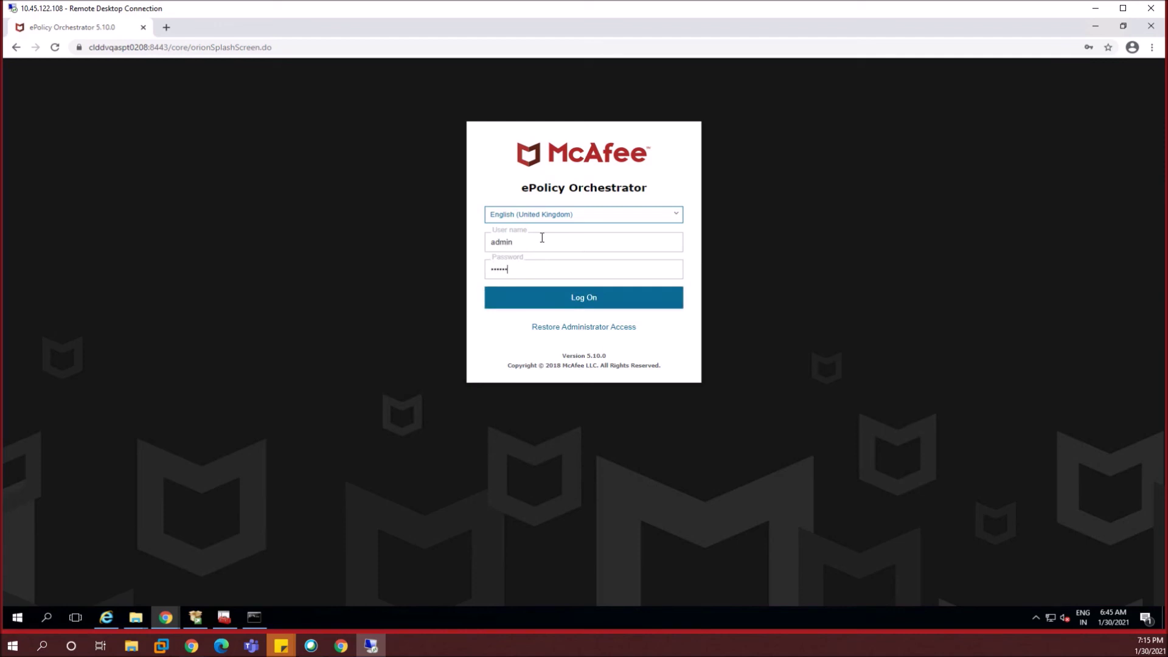
pyautogui.press('Return')
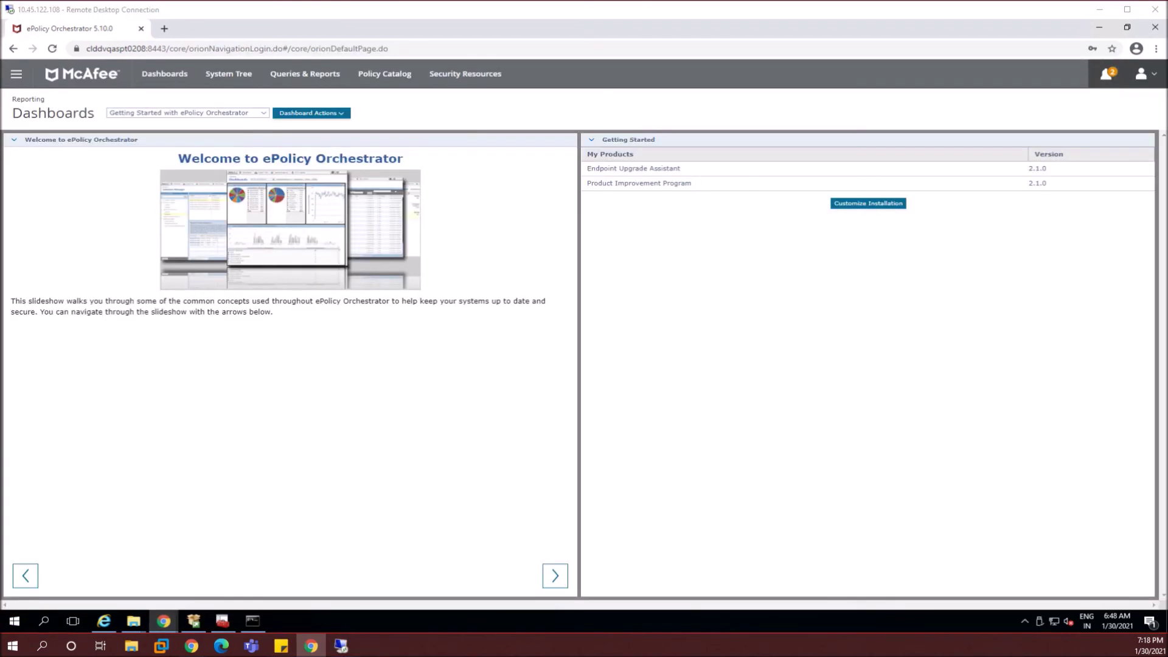
# - Browse the ePO navigation menu, close it, and minimize the Remote Desktop window
pyautogui.click(16, 74)
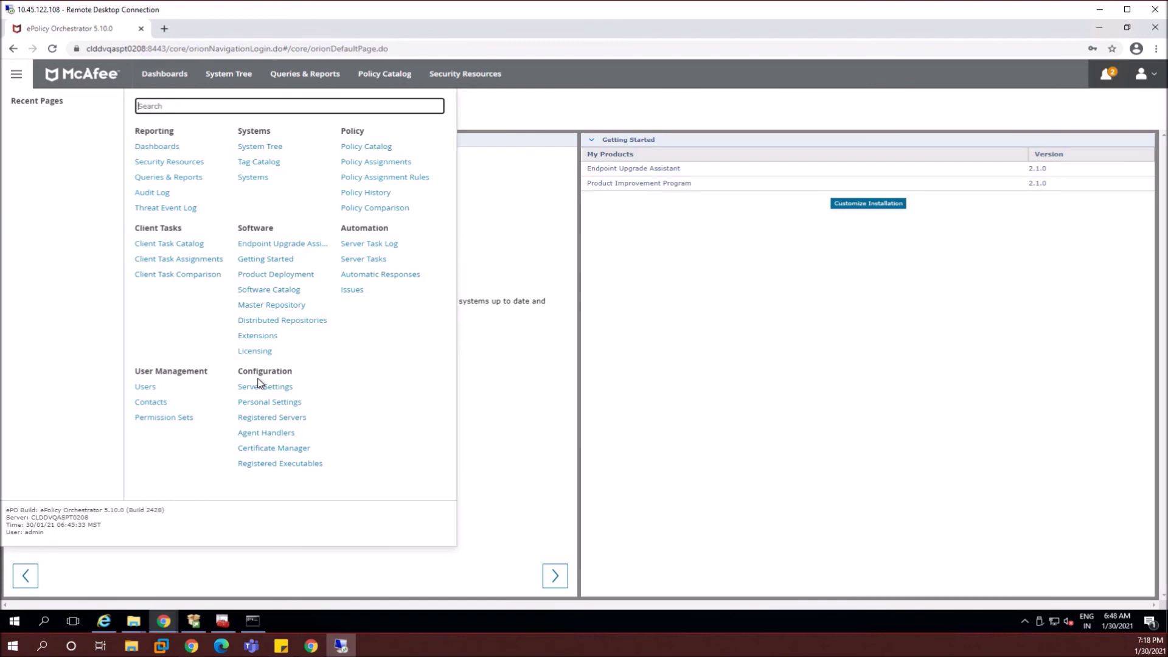
pyautogui.click(505, 122)
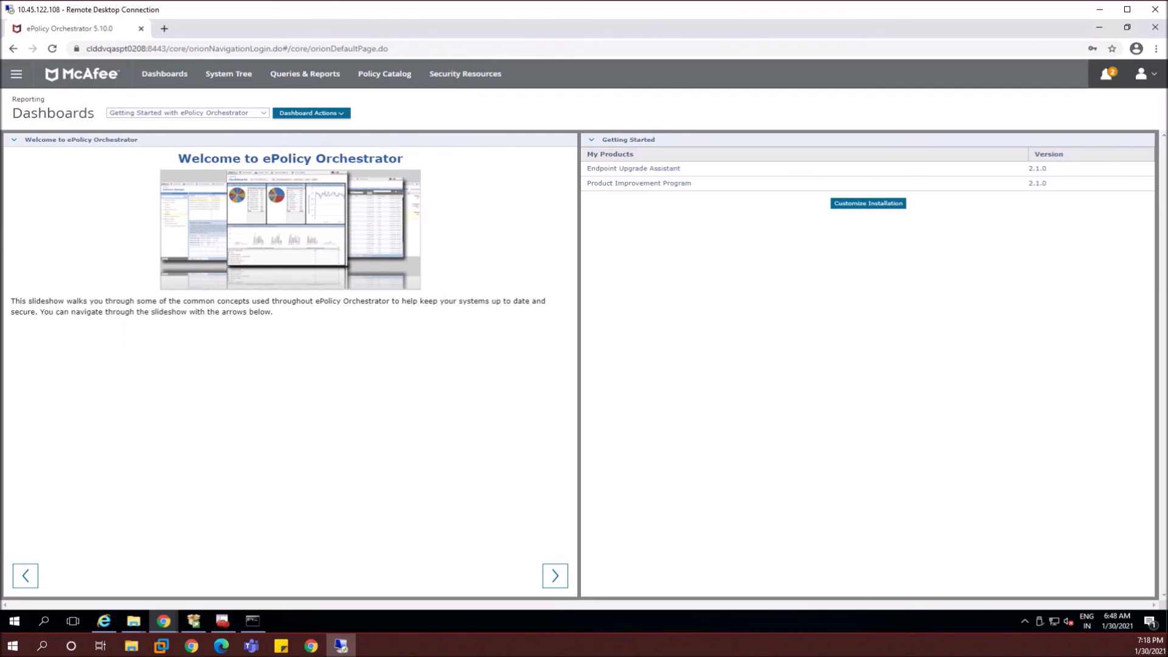
pyautogui.click(1099, 9)
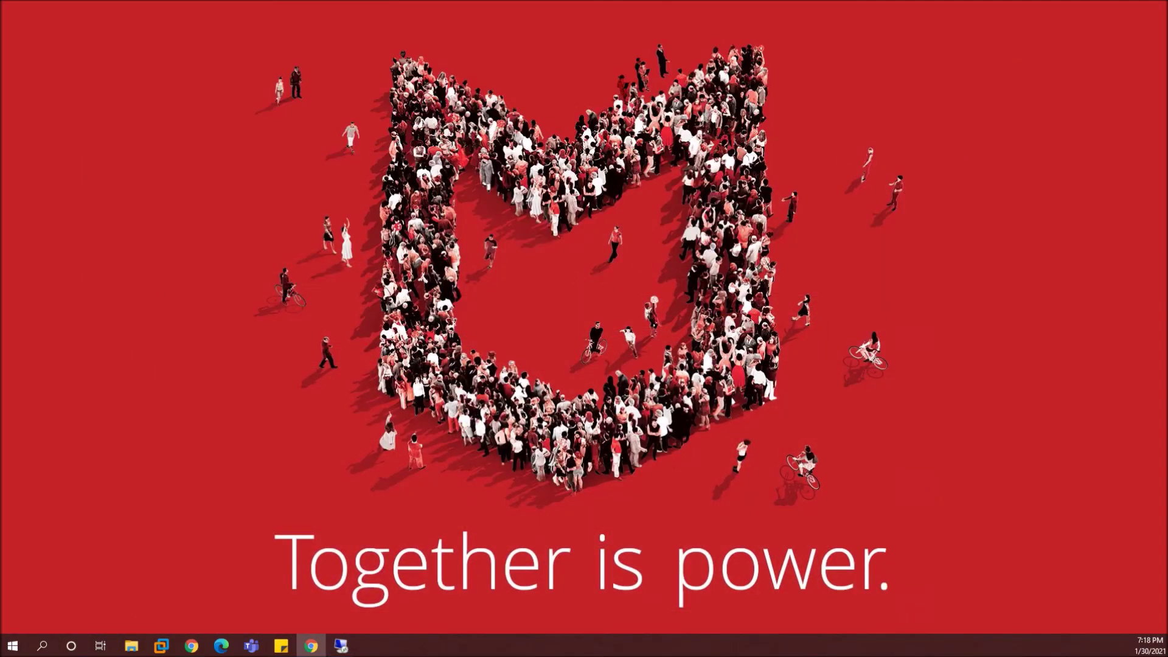